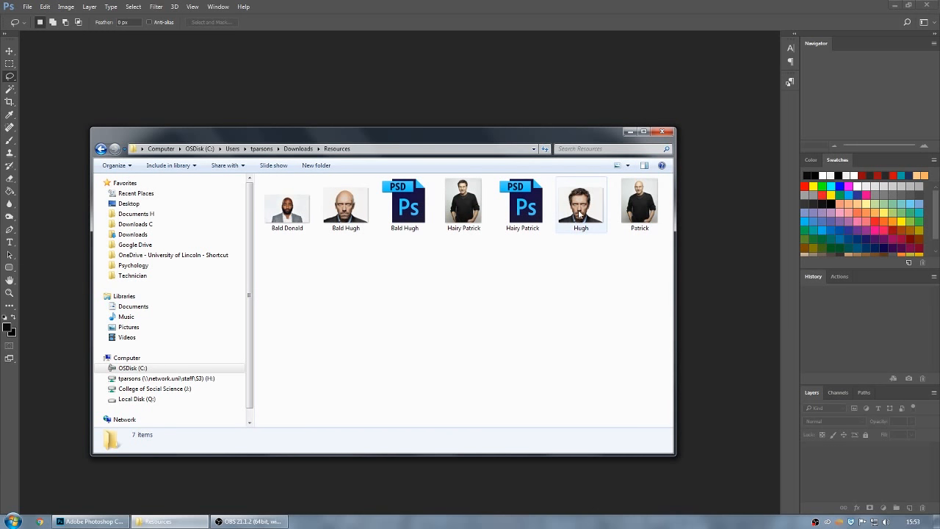
Open the Hugh image from the Resources folder and place the Patrick image on top of it as a new layer.
{"action": "left_click_drag", "start_coordinate": [580, 206], "coordinate": [699, 272]}
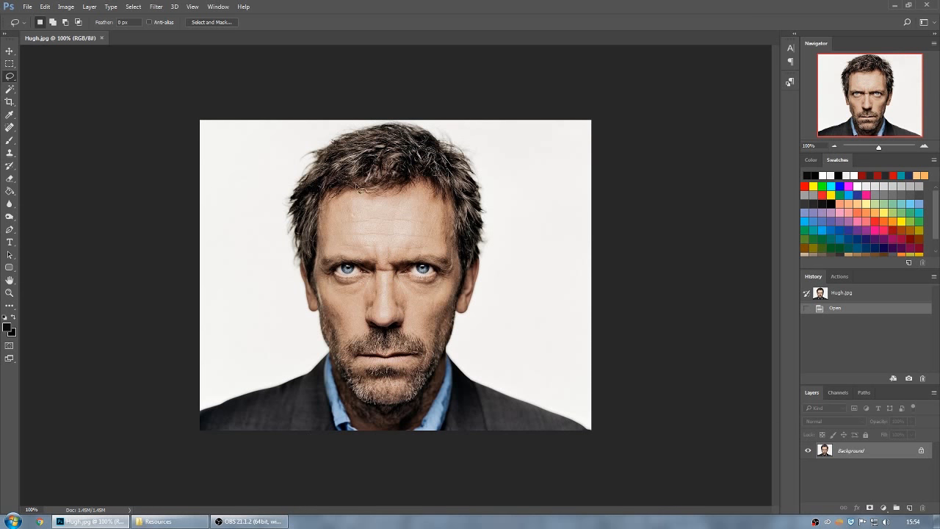
{"action": "mouse_move", "coordinate": [179, 526]}
{"action": "left_click", "coordinate": [163, 522]}
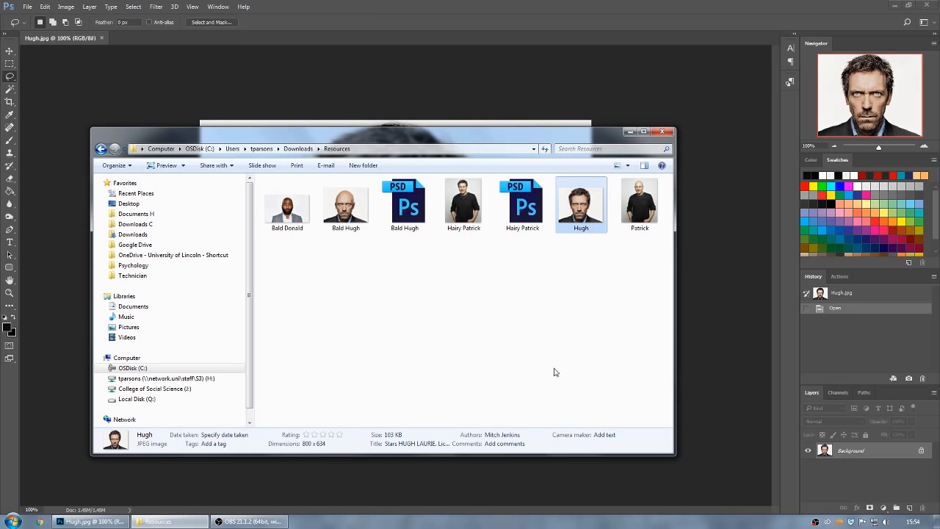
{"action": "left_click", "coordinate": [643, 212]}
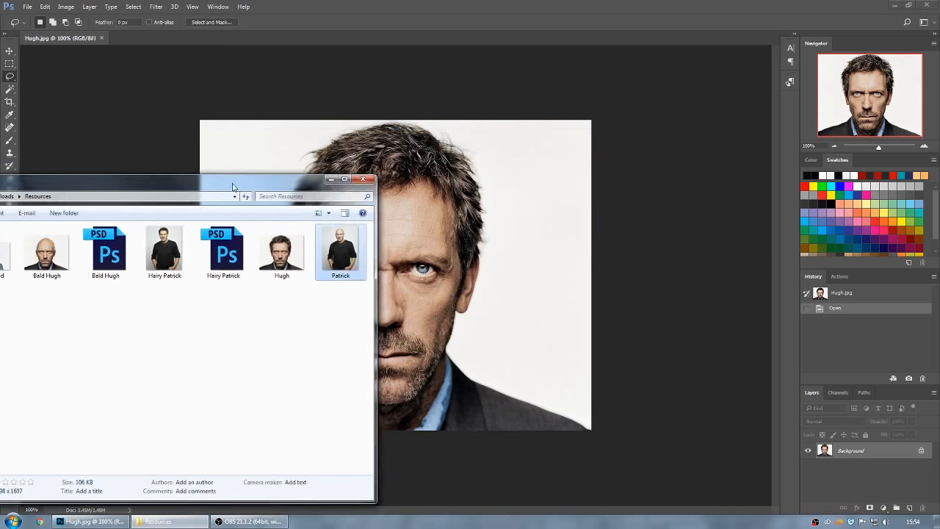
{"action": "left_click_drag", "start_coordinate": [533, 133], "coordinate": [54, 170]}
{"action": "left_click_drag", "start_coordinate": [169, 265], "coordinate": [403, 333]}
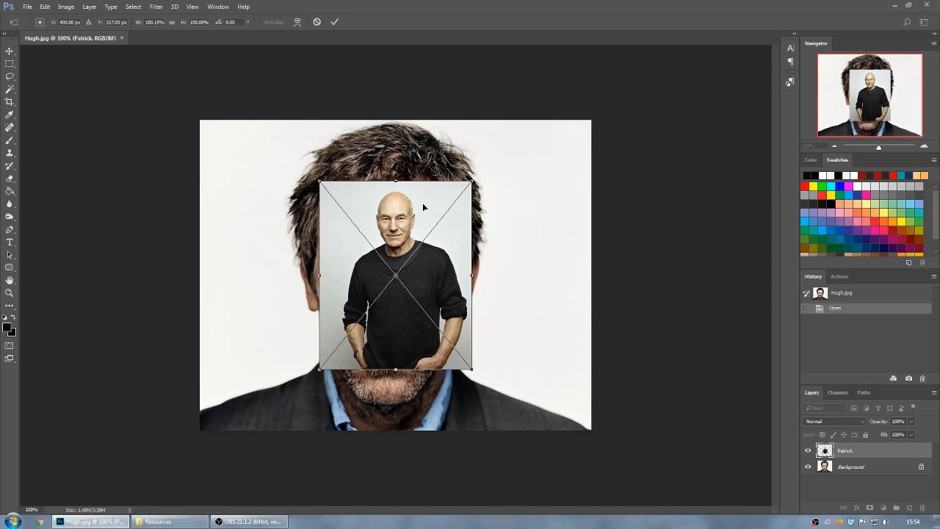
Try moving the placed Patrick image around the canvas and shrinking it, and undo the shrinking.
{"action": "left_click_drag", "start_coordinate": [443, 220], "coordinate": [598, 247]}
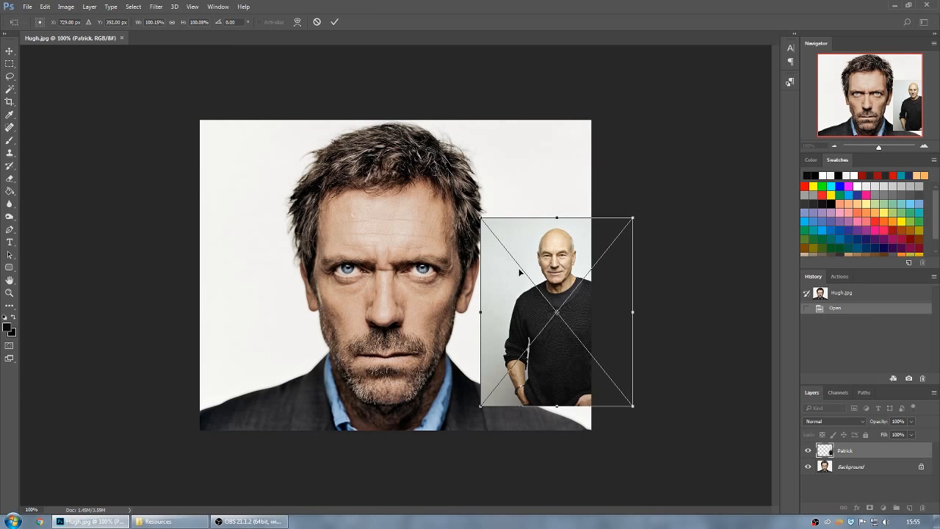
{"action": "left_click_drag", "start_coordinate": [574, 262], "coordinate": [392, 286]}
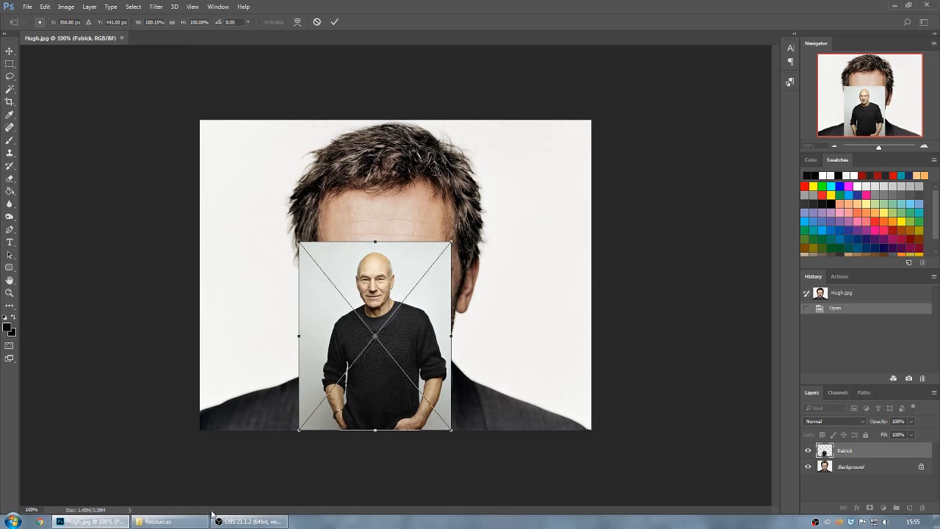
{"action": "left_click", "coordinate": [175, 521]}
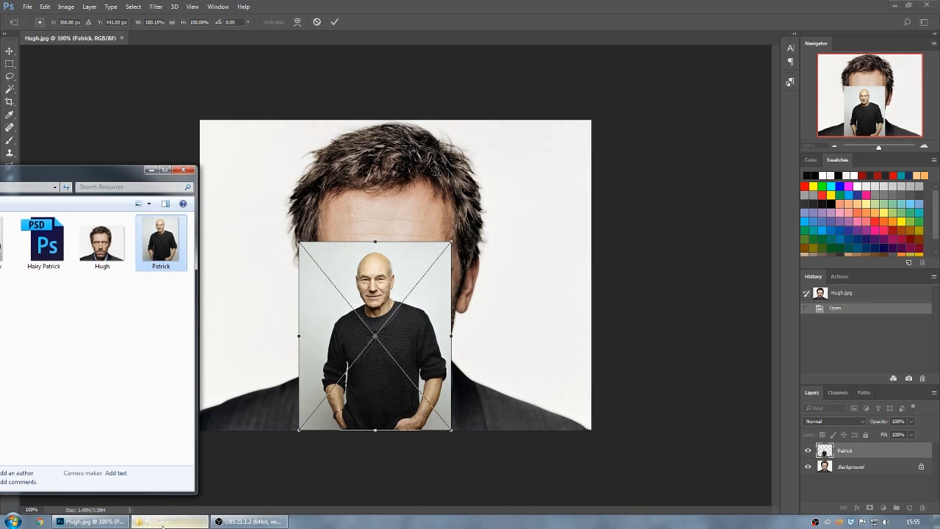
{"action": "left_click", "coordinate": [452, 4]}
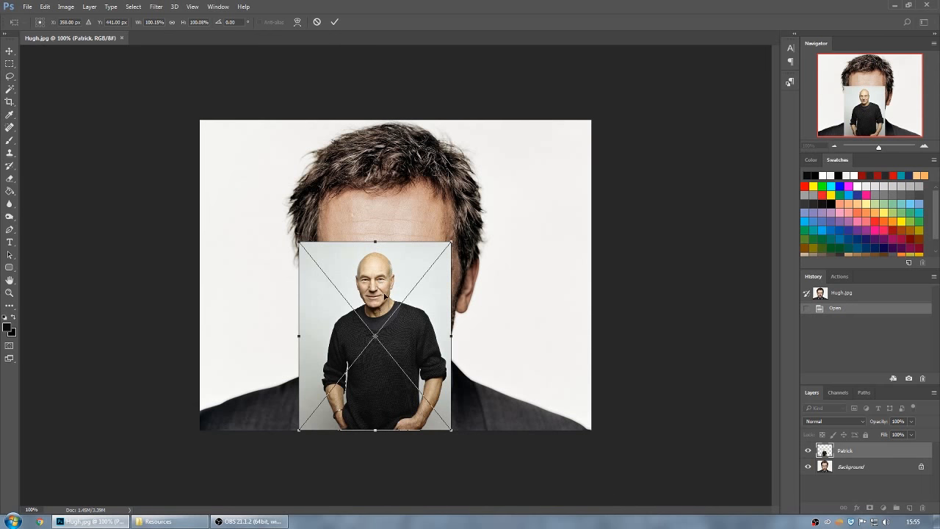
{"action": "left_click_drag", "start_coordinate": [387, 345], "coordinate": [411, 267]}
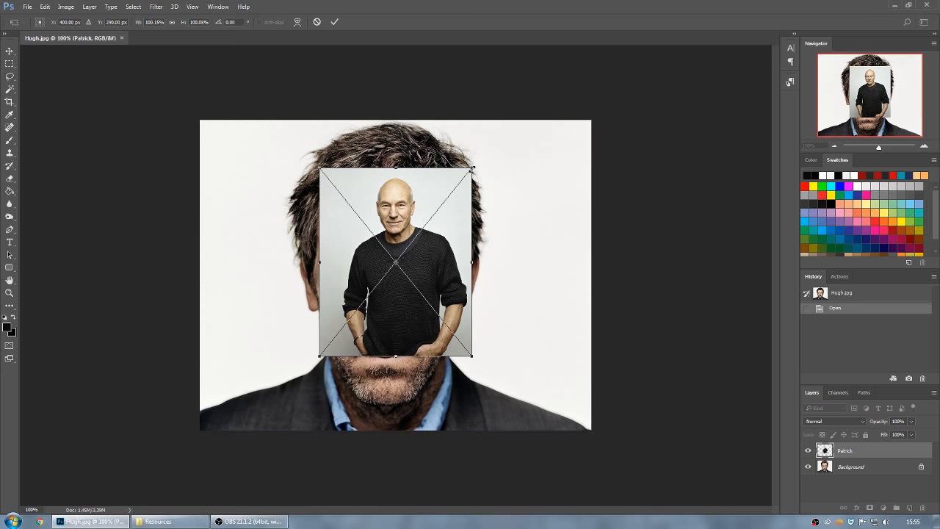
{"action": "left_click_drag", "start_coordinate": [471, 169], "coordinate": [443, 193]}
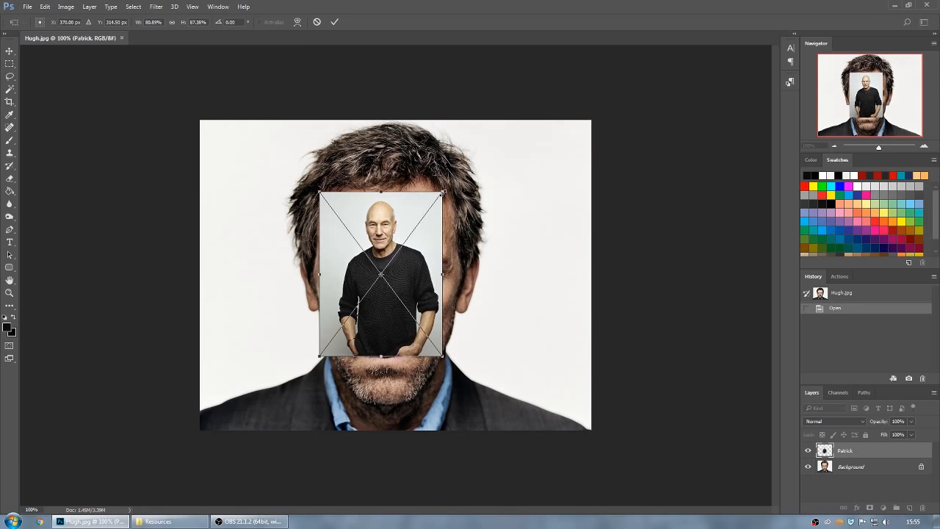
{"action": "key", "text": "ctrl+z"}
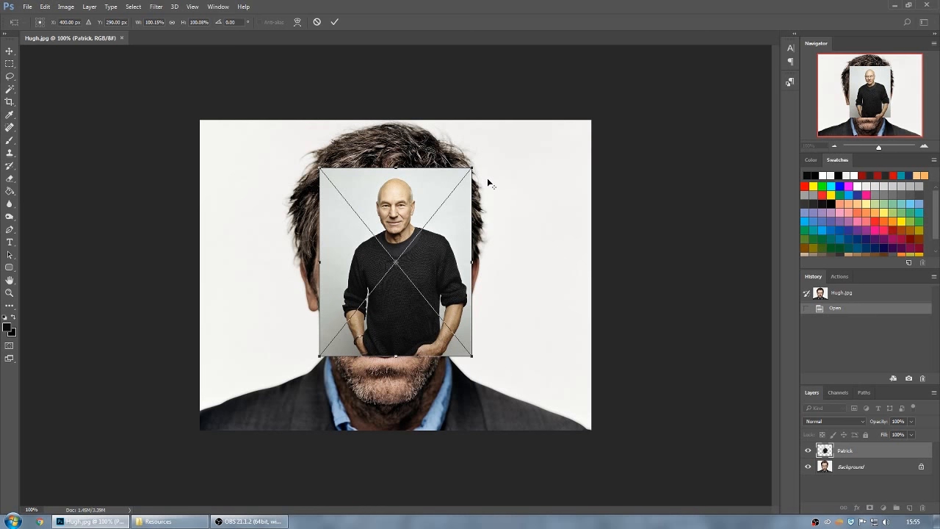
Enlarge the placed Patrick image proportionally to about 357%, position its head over Hugh's face, and commit the placement.
{"action": "left_click_drag", "start_coordinate": [472, 168], "coordinate": [699, 76]}
{"action": "left_click_drag", "start_coordinate": [388, 151], "coordinate": [372, 286]}
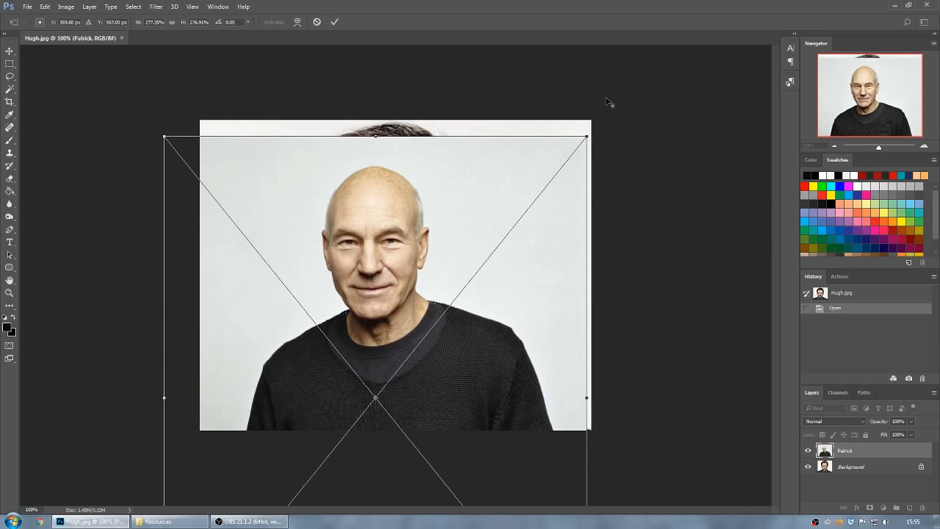
{"action": "left_click_drag", "start_coordinate": [587, 137], "coordinate": [635, 108]}
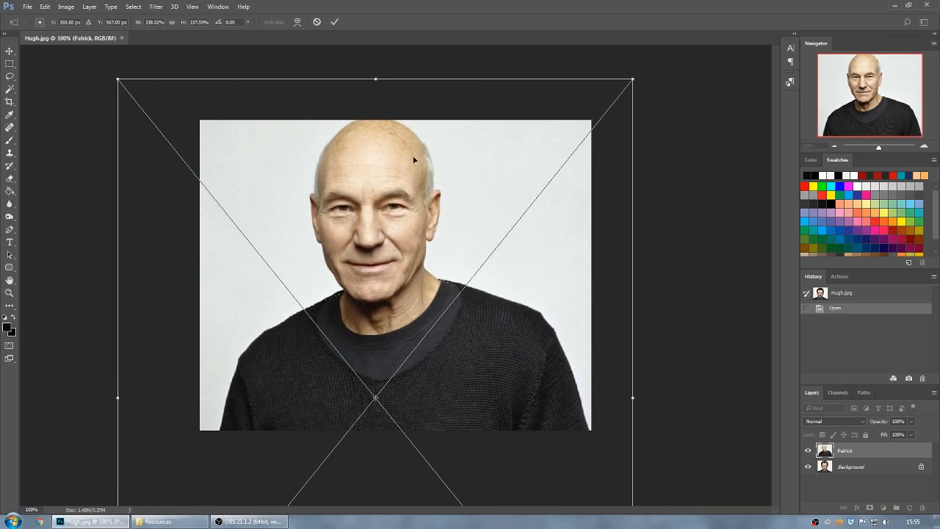
{"action": "left_click_drag", "start_coordinate": [415, 159], "coordinate": [430, 202]}
{"action": "left_click_drag", "start_coordinate": [654, 120], "coordinate": [670, 102]}
{"action": "mouse_move", "coordinate": [427, 172]}
{"action": "left_mouse_down"}
{"action": "mouse_move", "coordinate": [385, 343]}
{"action": "mouse_move", "coordinate": [411, 274]}
{"action": "mouse_move", "coordinate": [418, 176]}
{"action": "left_mouse_up"}
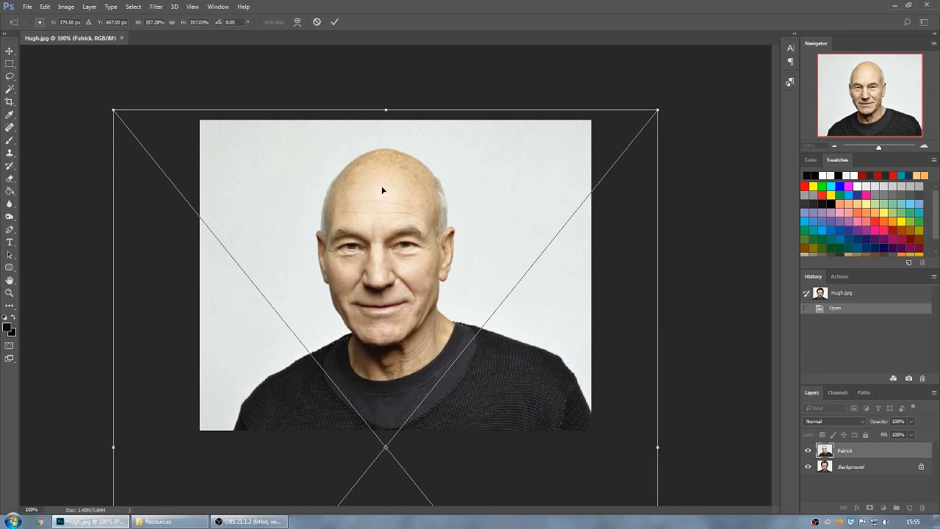
{"action": "key", "text": "Return"}
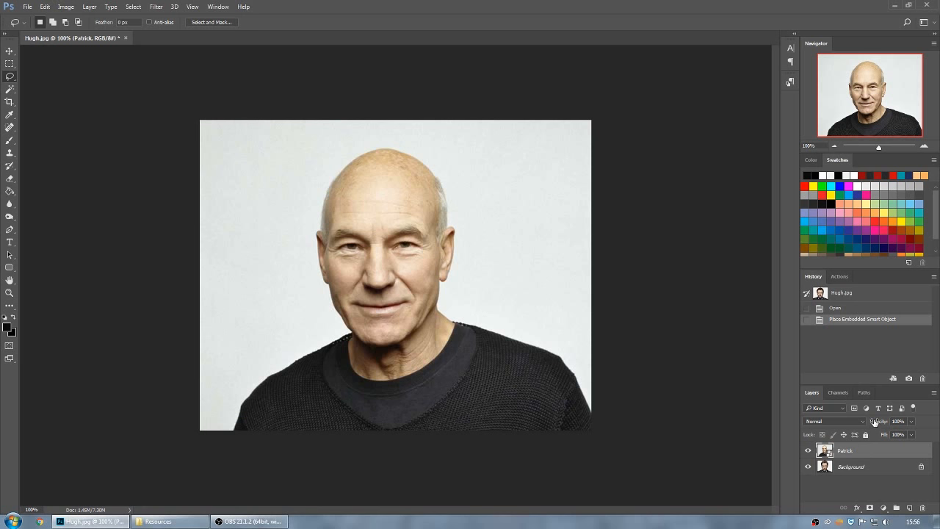
Lower the Patrick layer's opacity to 70% and move its face slightly closer to Hugh's.
{"action": "left_click_drag", "start_coordinate": [915, 424], "coordinate": [898, 437]}
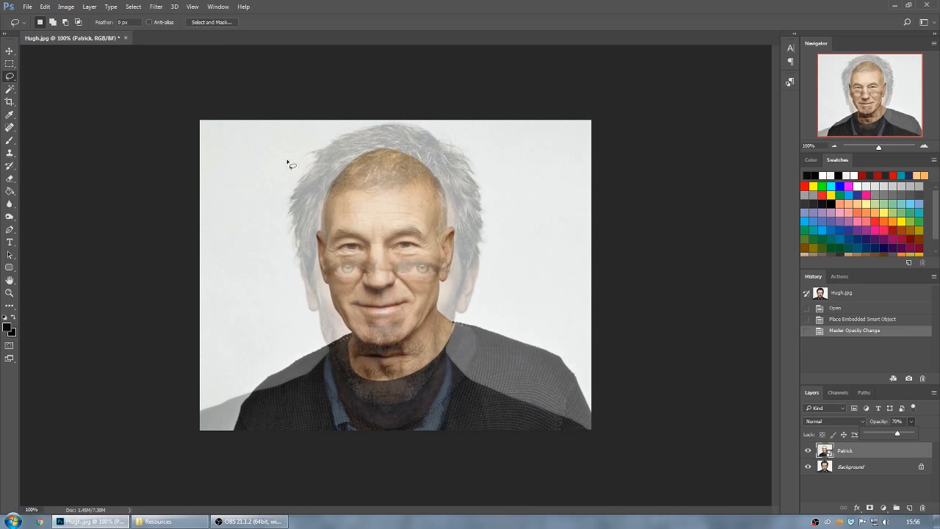
{"action": "left_click", "coordinate": [852, 452]}
{"action": "mouse_move", "coordinate": [392, 214]}
{"action": "left_mouse_down"}
{"action": "mouse_move", "coordinate": [347, 260]}
{"action": "mouse_move", "coordinate": [378, 192]}
{"action": "mouse_move", "coordinate": [374, 269]}
{"action": "mouse_move", "coordinate": [433, 192]}
{"action": "mouse_move", "coordinate": [372, 257]}
{"action": "mouse_move", "coordinate": [394, 214]}
{"action": "mouse_move", "coordinate": [398, 275]}
{"action": "mouse_move", "coordinate": [401, 199]}
{"action": "mouse_move", "coordinate": [399, 251]}
{"action": "mouse_move", "coordinate": [398, 222]}
{"action": "left_mouse_up"}
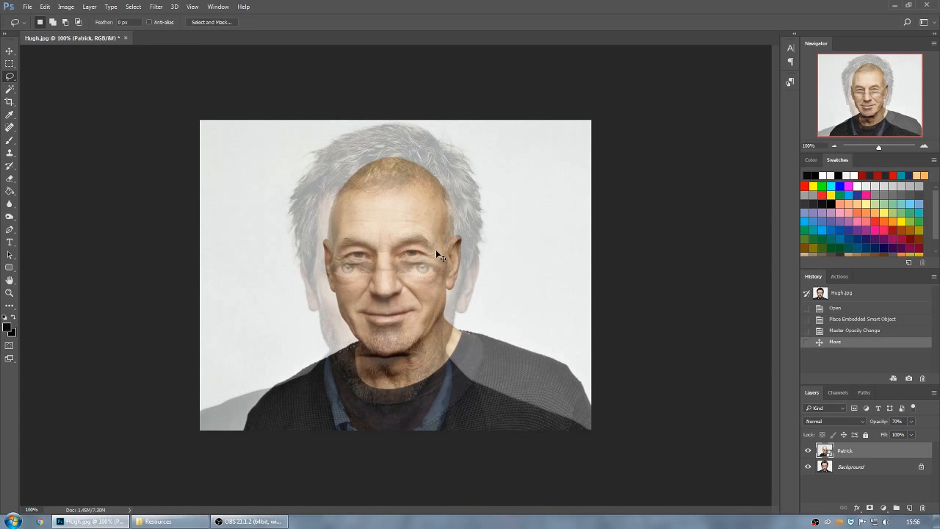
Free Transform the Patrick layer to about 454%, aligning its eyes, ears and mouth with Hugh's face, and apply it.
{"action": "key", "text": "ctrl+t"}
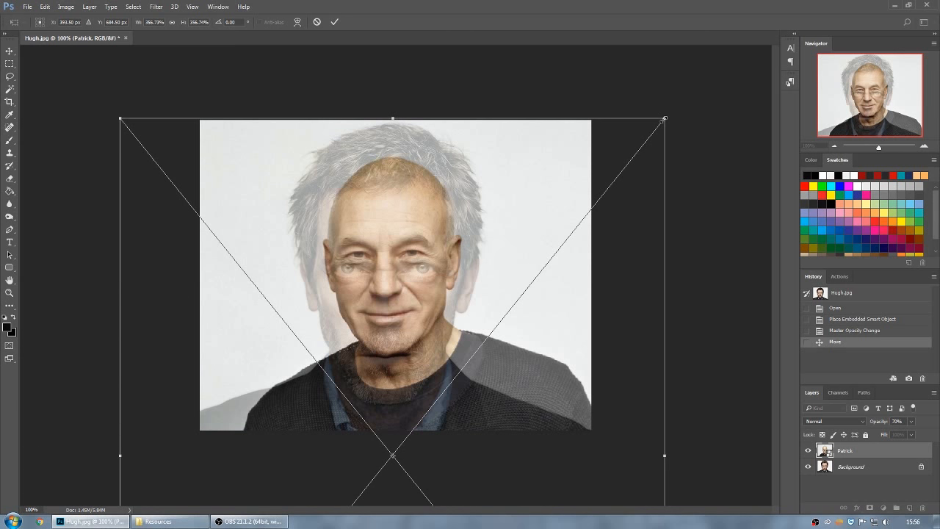
{"action": "left_click_drag", "start_coordinate": [664, 118], "coordinate": [845, 38]}
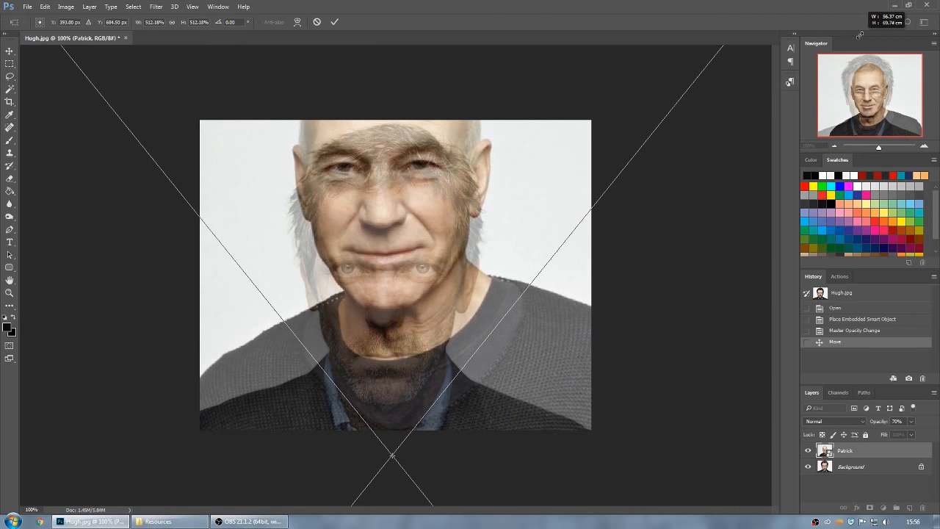
{"action": "left_click_drag", "start_coordinate": [465, 130], "coordinate": [426, 232]}
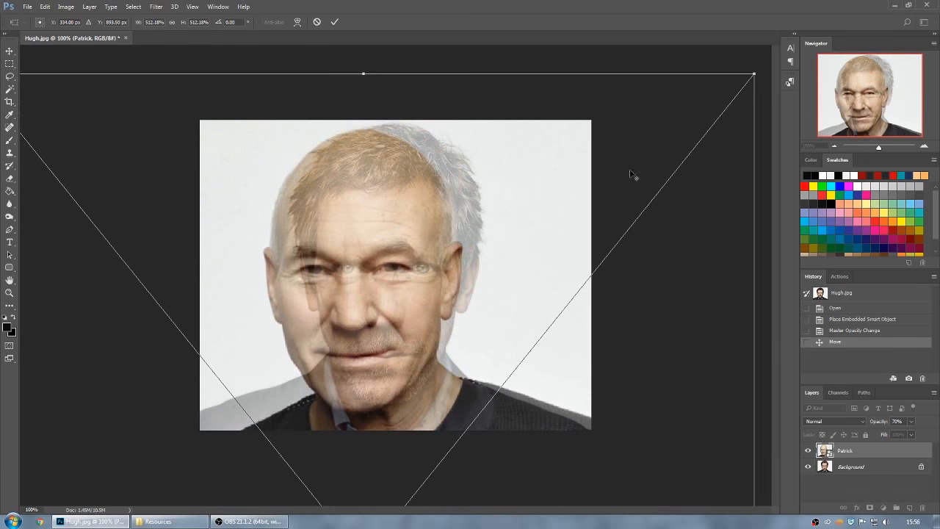
{"action": "left_click_drag", "start_coordinate": [753, 75], "coordinate": [722, 126]}
{"action": "left_click_drag", "start_coordinate": [331, 310], "coordinate": [364, 270]}
{"action": "left_click_drag", "start_coordinate": [368, 269], "coordinate": [371, 268]}
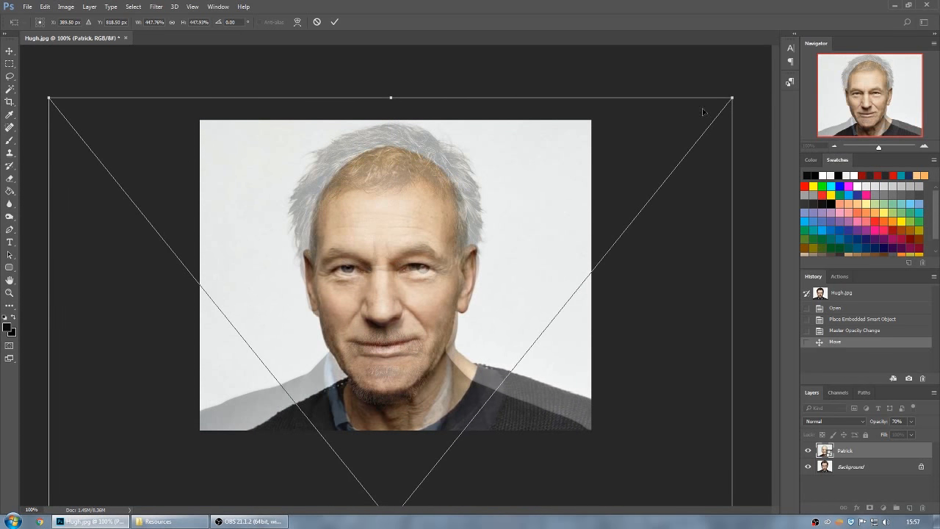
{"action": "left_click_drag", "start_coordinate": [733, 96], "coordinate": [750, 84]}
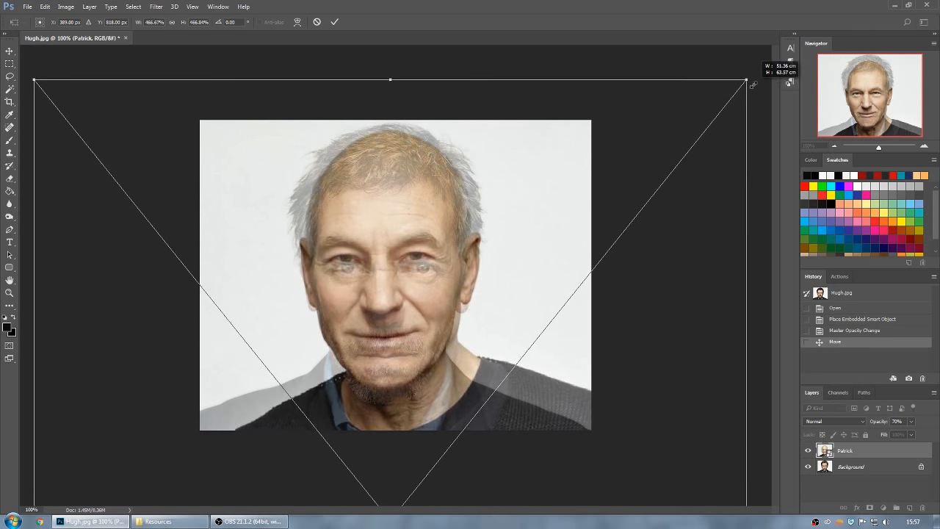
{"action": "left_click_drag", "start_coordinate": [453, 167], "coordinate": [461, 188]}
{"action": "left_click_drag", "start_coordinate": [751, 98], "coordinate": [745, 105]}
{"action": "left_click_drag", "start_coordinate": [602, 213], "coordinate": [518, 234]}
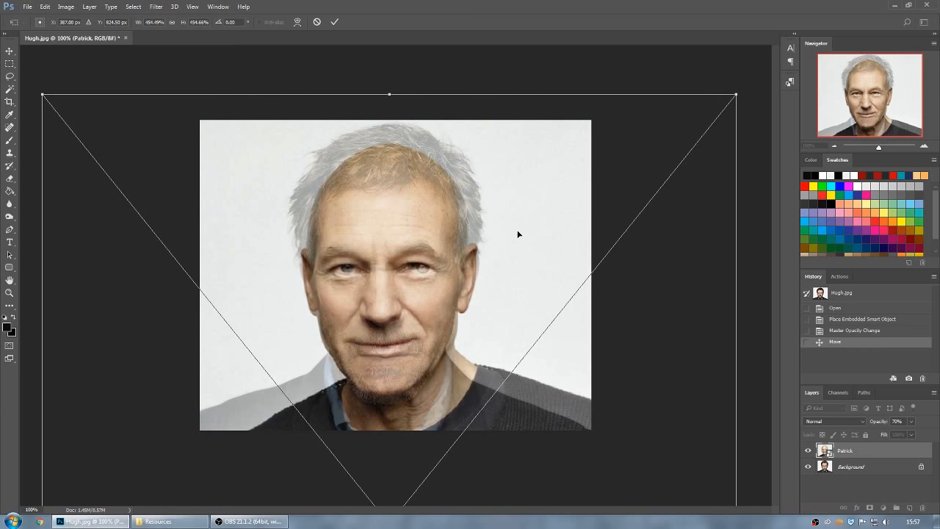
{"action": "key", "text": "Return"}
{"action": "key", "text": "l"}
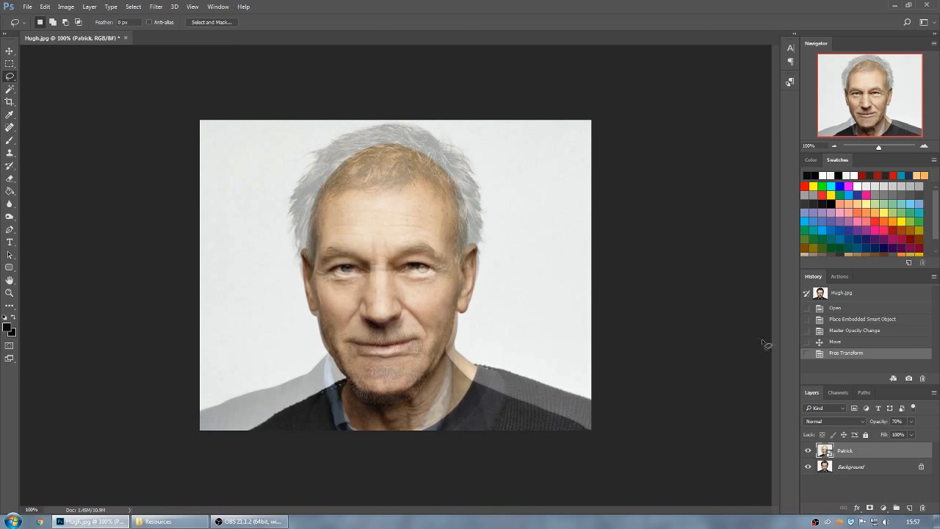
Restore the Patrick layer's opacity to 100% and toggle its visibility to compare the alignment with Hugh, leaving it shown.
{"action": "left_click", "coordinate": [910, 421]}
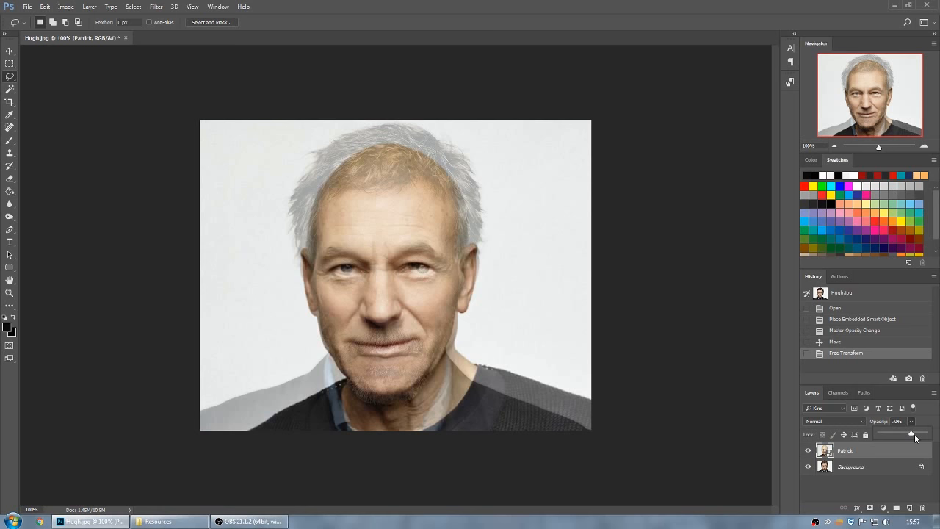
{"action": "left_click_drag", "start_coordinate": [913, 436], "coordinate": [928, 436]}
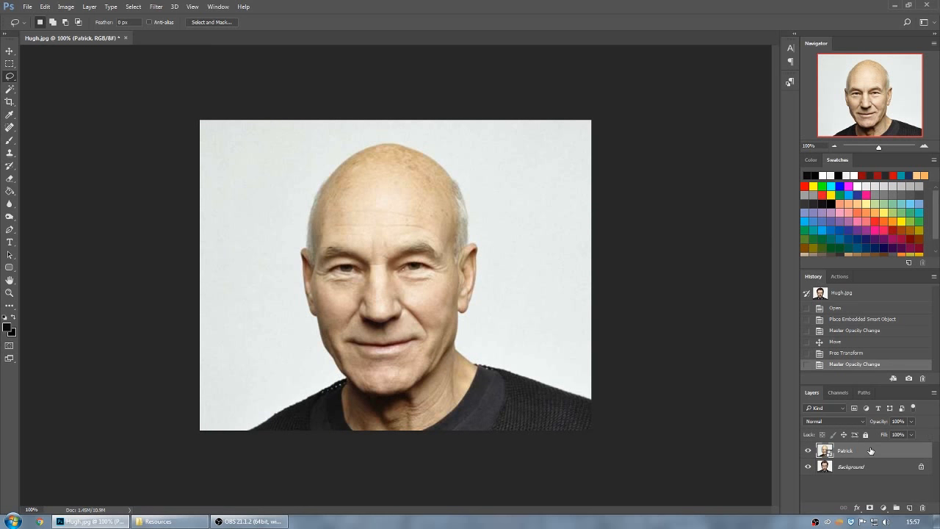
{"action": "left_click", "coordinate": [808, 450]}
{"action": "left_click", "coordinate": [808, 451]}
{"action": "left_click", "coordinate": [807, 451]}
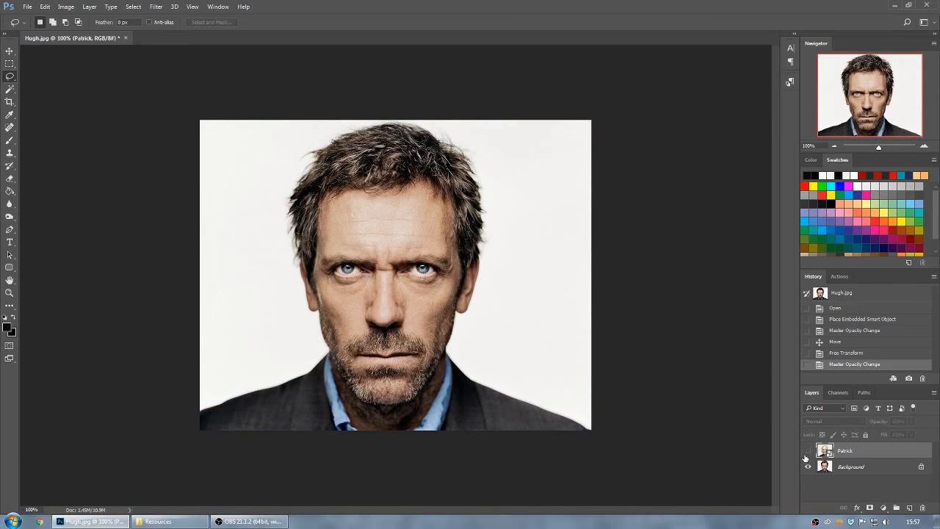
{"action": "left_click", "coordinate": [808, 452]}
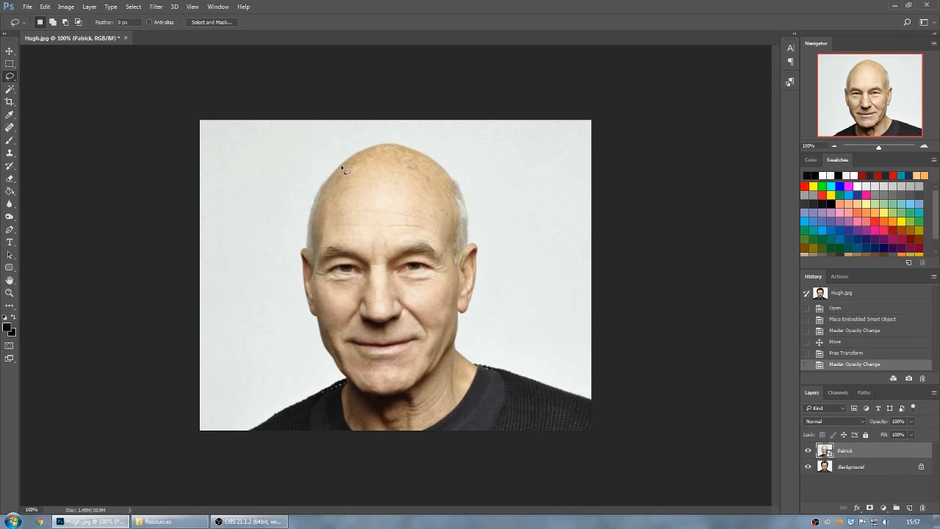
Add a Hide All layer mask to the Patrick layer and make the mask the active target.
{"action": "left_click", "coordinate": [90, 8]}
{"action": "mouse_move", "coordinate": [116, 140]}
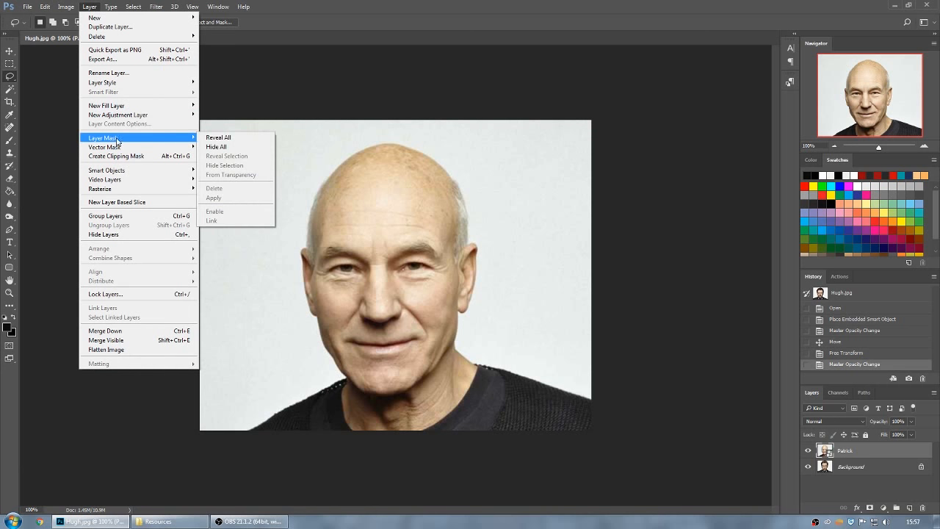
{"action": "left_click", "coordinate": [235, 147]}
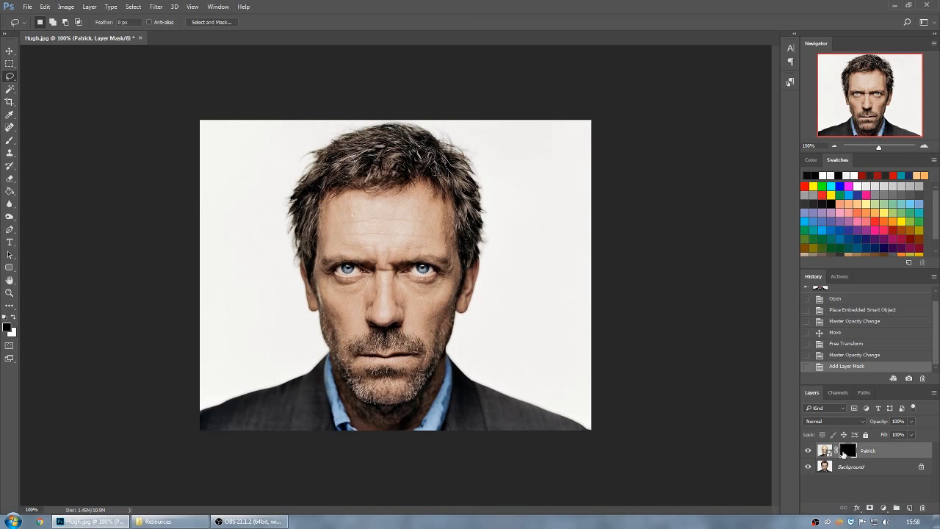
{"action": "left_click", "coordinate": [826, 451]}
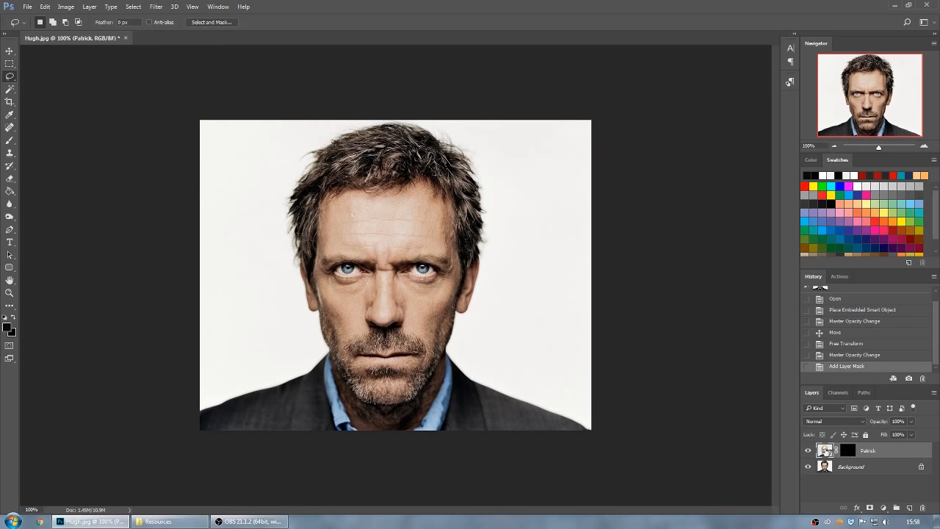
{"action": "left_click", "coordinate": [847, 453]}
{"action": "left_click", "coordinate": [826, 452]}
{"action": "left_click", "coordinate": [847, 452]}
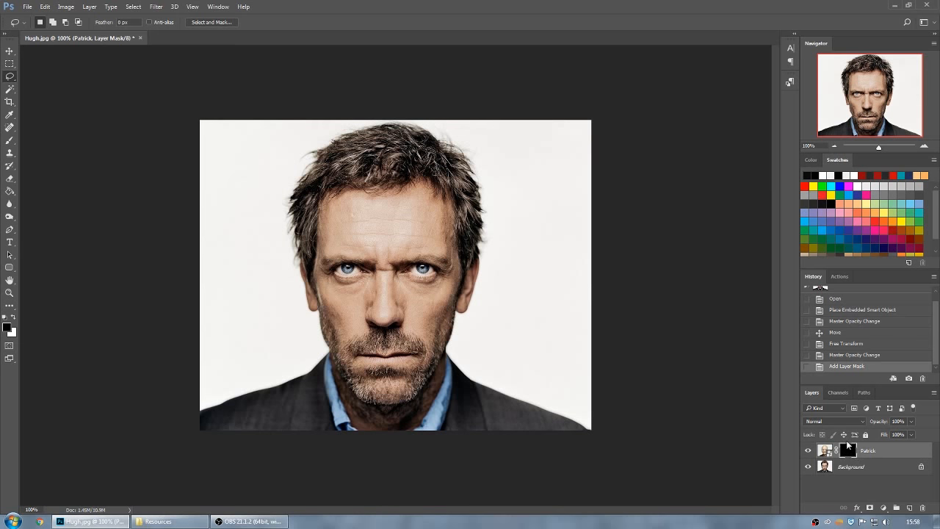
Paint white on the Patrick layer's mask with a soft brush over Hugh's hair to reveal the bald scalp.
{"action": "left_click", "coordinate": [13, 318]}
{"action": "left_click", "coordinate": [4, 317]}
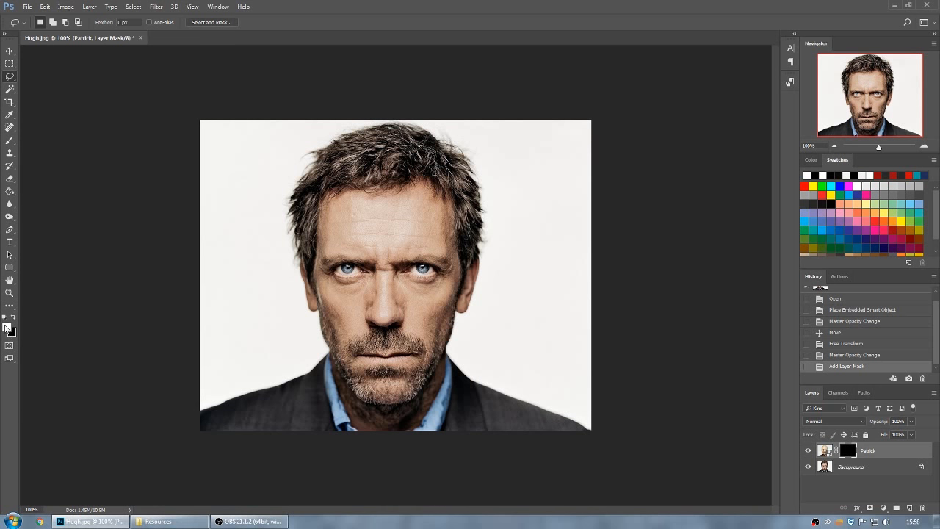
{"action": "left_click", "coordinate": [13, 318]}
{"action": "left_click", "coordinate": [13, 319]}
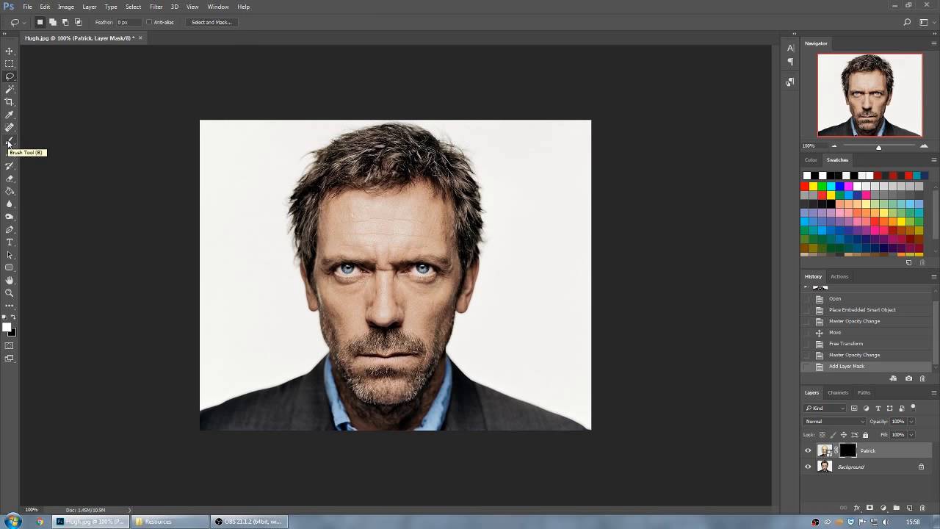
{"action": "left_click", "coordinate": [9, 141]}
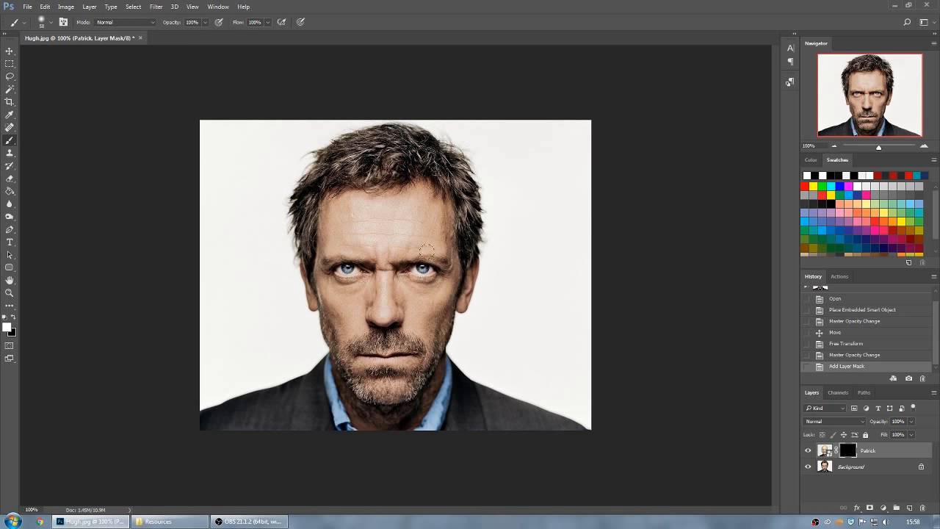
{"action": "left_click", "coordinate": [391, 188]}
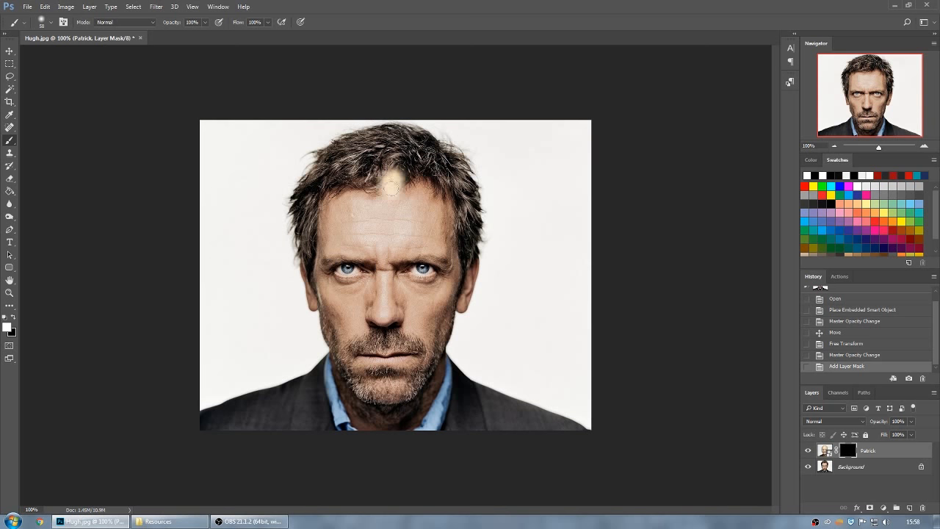
{"action": "mouse_move", "coordinate": [391, 184]}
{"action": "left_mouse_down"}
{"action": "mouse_move", "coordinate": [365, 189]}
{"action": "mouse_move", "coordinate": [385, 204]}
{"action": "mouse_move", "coordinate": [400, 193]}
{"action": "mouse_move", "coordinate": [384, 196]}
{"action": "mouse_move", "coordinate": [407, 204]}
{"action": "mouse_move", "coordinate": [418, 185]}
{"action": "mouse_move", "coordinate": [453, 206]}
{"action": "mouse_move", "coordinate": [460, 200]}
{"action": "mouse_move", "coordinate": [459, 245]}
{"action": "mouse_move", "coordinate": [474, 263]}
{"action": "mouse_move", "coordinate": [452, 176]}
{"action": "mouse_move", "coordinate": [437, 183]}
{"action": "mouse_move", "coordinate": [351, 130]}
{"action": "mouse_move", "coordinate": [356, 162]}
{"action": "mouse_move", "coordinate": [314, 171]}
{"action": "mouse_move", "coordinate": [313, 180]}
{"action": "mouse_move", "coordinate": [327, 170]}
{"action": "mouse_move", "coordinate": [303, 171]}
{"action": "mouse_move", "coordinate": [280, 198]}
{"action": "mouse_move", "coordinate": [283, 183]}
{"action": "mouse_move", "coordinate": [274, 207]}
{"action": "mouse_move", "coordinate": [306, 212]}
{"action": "mouse_move", "coordinate": [295, 244]}
{"action": "mouse_move", "coordinate": [283, 246]}
{"action": "mouse_move", "coordinate": [280, 223]}
{"action": "mouse_move", "coordinate": [289, 262]}
{"action": "mouse_move", "coordinate": [267, 177]}
{"action": "mouse_move", "coordinate": [276, 180]}
{"action": "mouse_move", "coordinate": [269, 149]}
{"action": "mouse_move", "coordinate": [285, 132]}
{"action": "left_mouse_up"}
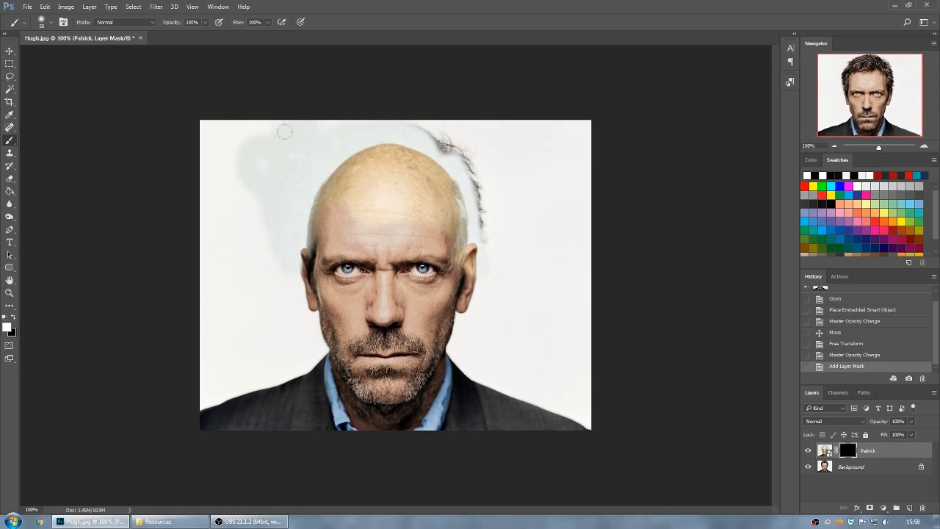
{"action": "mouse_move", "coordinate": [314, 213]}
{"action": "left_mouse_down"}
{"action": "mouse_move", "coordinate": [310, 239]}
{"action": "mouse_move", "coordinate": [325, 246]}
{"action": "left_mouse_up"}
{"action": "mouse_move", "coordinate": [481, 220]}
{"action": "left_mouse_down"}
{"action": "mouse_move", "coordinate": [474, 175]}
{"action": "mouse_move", "coordinate": [491, 243]}
{"action": "mouse_move", "coordinate": [486, 222]}
{"action": "mouse_move", "coordinate": [422, 159]}
{"action": "left_mouse_up"}
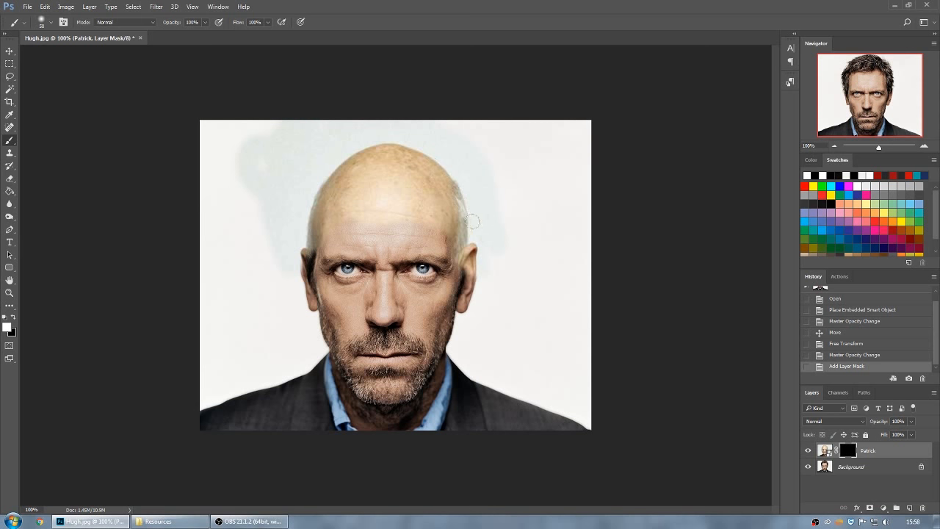
{"action": "mouse_move", "coordinate": [472, 201]}
{"action": "left_mouse_down"}
{"action": "mouse_move", "coordinate": [389, 214]}
{"action": "mouse_move", "coordinate": [326, 211]}
{"action": "mouse_move", "coordinate": [314, 233]}
{"action": "left_mouse_up"}
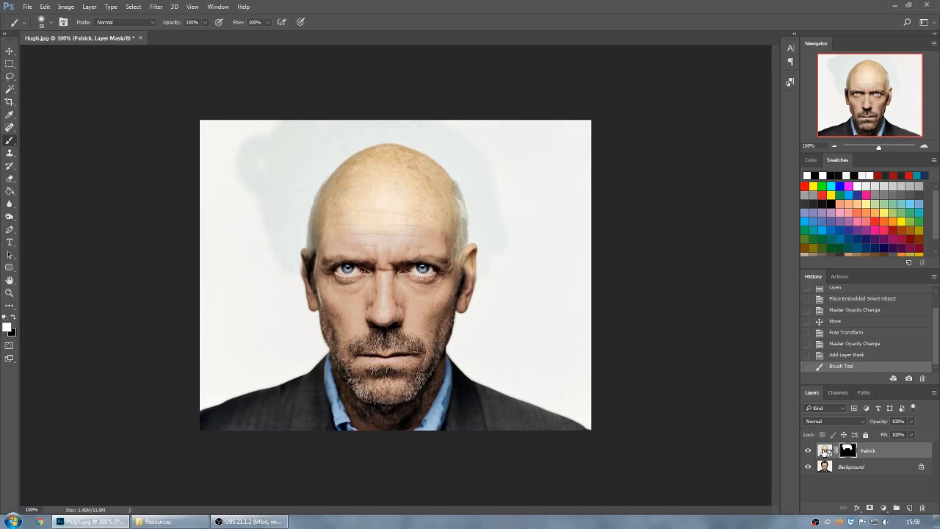
Move the Patrick layer slightly down to fit its bald head better to Hugh's face.
{"action": "left_click", "coordinate": [823, 451]}
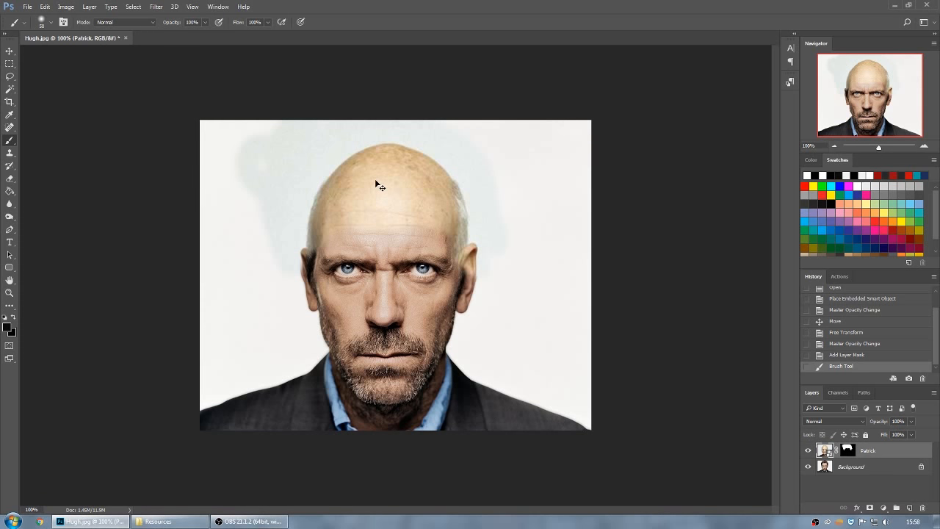
{"action": "left_click_drag", "start_coordinate": [389, 168], "coordinate": [388, 168]}
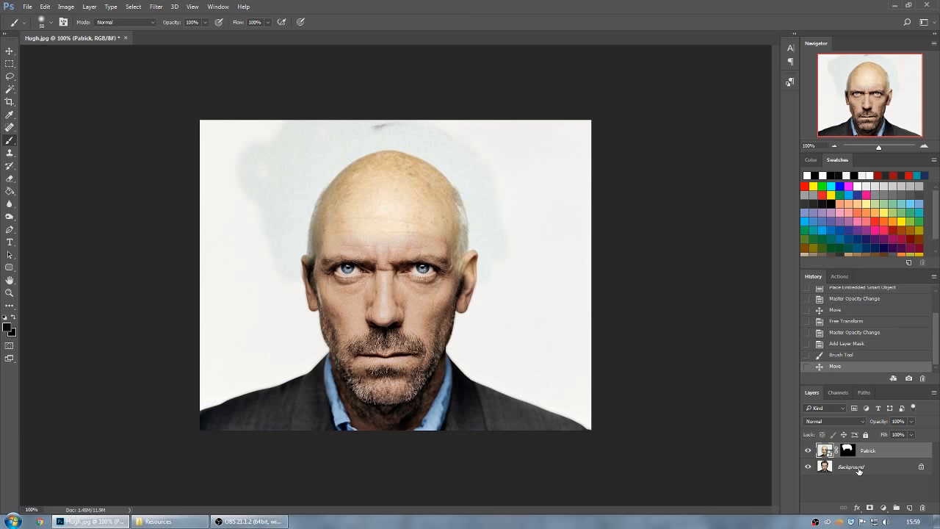
With the Patrick layer temporarily hidden, paint over Hugh's outer hair on the Background layer using a sampled off-white backdrop colour.
{"action": "left_click", "coordinate": [859, 471]}
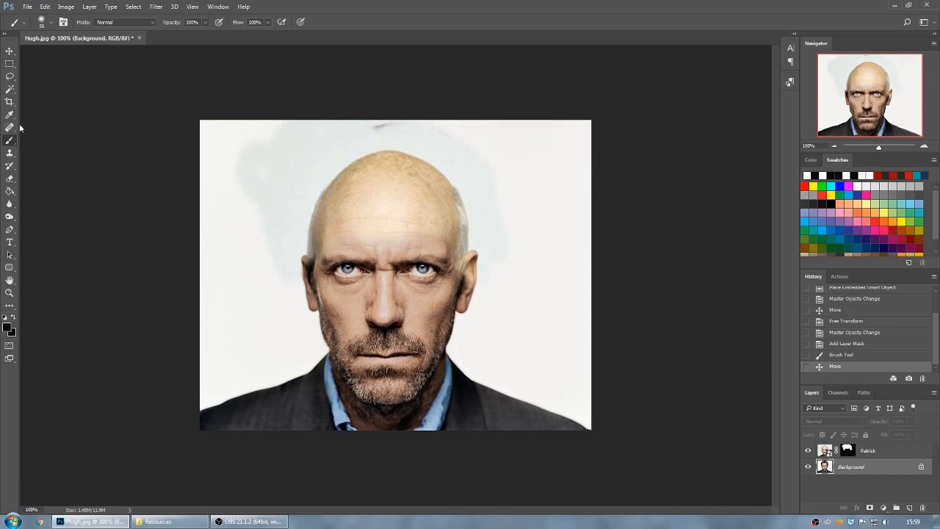
{"action": "left_click", "coordinate": [251, 310], "text": "alt"}
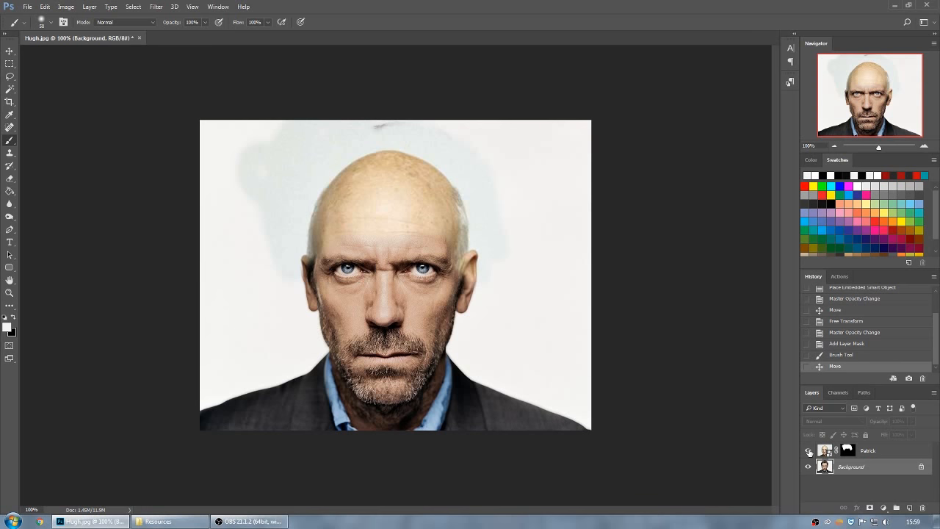
{"action": "left_click", "coordinate": [809, 451]}
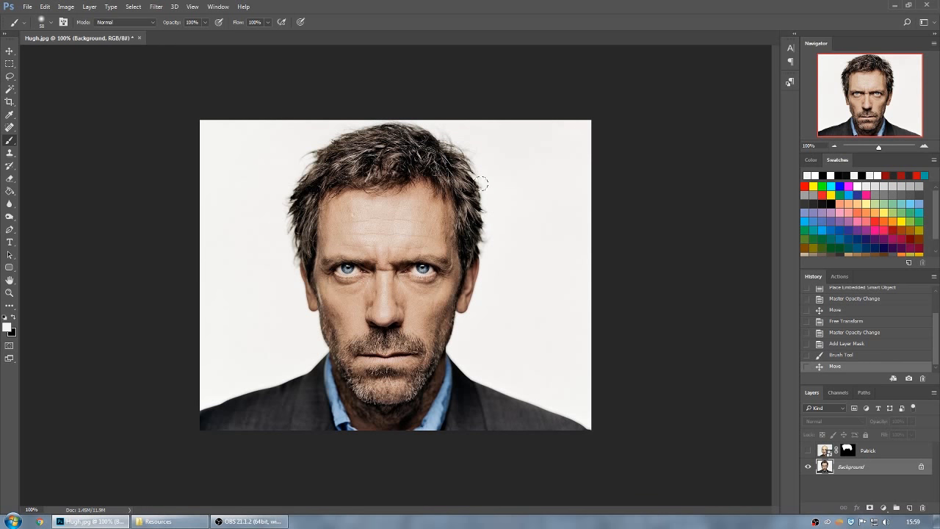
{"action": "mouse_move", "coordinate": [481, 182]}
{"action": "left_mouse_down"}
{"action": "mouse_move", "coordinate": [487, 242]}
{"action": "mouse_move", "coordinate": [472, 143]}
{"action": "mouse_move", "coordinate": [456, 118]}
{"action": "mouse_move", "coordinate": [466, 151]}
{"action": "mouse_move", "coordinate": [459, 145]}
{"action": "left_mouse_up"}
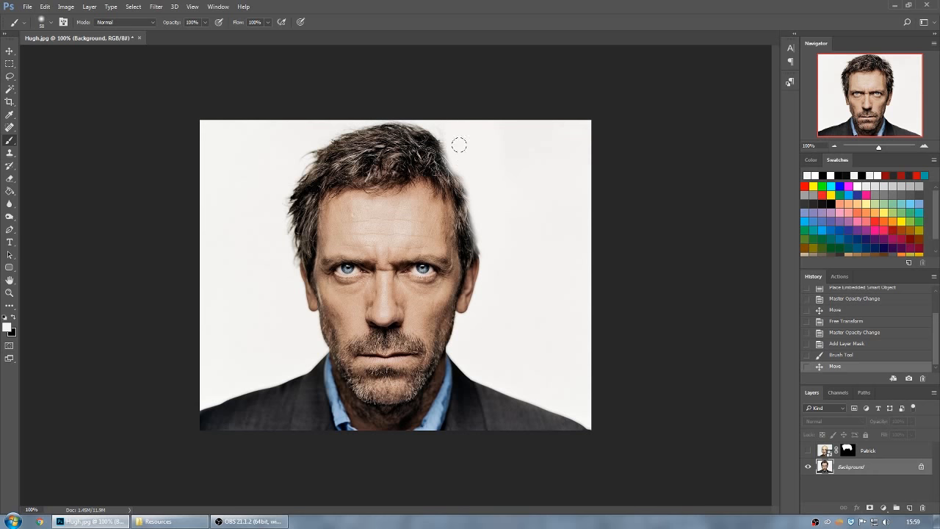
{"action": "mouse_move", "coordinate": [428, 112]}
{"action": "left_mouse_down"}
{"action": "mouse_move", "coordinate": [429, 139]}
{"action": "mouse_move", "coordinate": [416, 144]}
{"action": "mouse_move", "coordinate": [451, 154]}
{"action": "mouse_move", "coordinate": [482, 238]}
{"action": "mouse_move", "coordinate": [428, 122]}
{"action": "mouse_move", "coordinate": [382, 121]}
{"action": "mouse_move", "coordinate": [404, 116]}
{"action": "mouse_move", "coordinate": [402, 142]}
{"action": "mouse_move", "coordinate": [399, 133]}
{"action": "mouse_move", "coordinate": [346, 132]}
{"action": "mouse_move", "coordinate": [381, 142]}
{"action": "mouse_move", "coordinate": [343, 150]}
{"action": "mouse_move", "coordinate": [344, 139]}
{"action": "mouse_move", "coordinate": [435, 162]}
{"action": "mouse_move", "coordinate": [464, 216]}
{"action": "mouse_move", "coordinate": [431, 157]}
{"action": "mouse_move", "coordinate": [353, 154]}
{"action": "mouse_move", "coordinate": [314, 168]}
{"action": "mouse_move", "coordinate": [318, 136]}
{"action": "mouse_move", "coordinate": [298, 137]}
{"action": "mouse_move", "coordinate": [281, 156]}
{"action": "mouse_move", "coordinate": [280, 251]}
{"action": "mouse_move", "coordinate": [309, 158]}
{"action": "mouse_move", "coordinate": [292, 181]}
{"action": "mouse_move", "coordinate": [339, 156]}
{"action": "mouse_move", "coordinate": [308, 154]}
{"action": "left_mouse_up"}
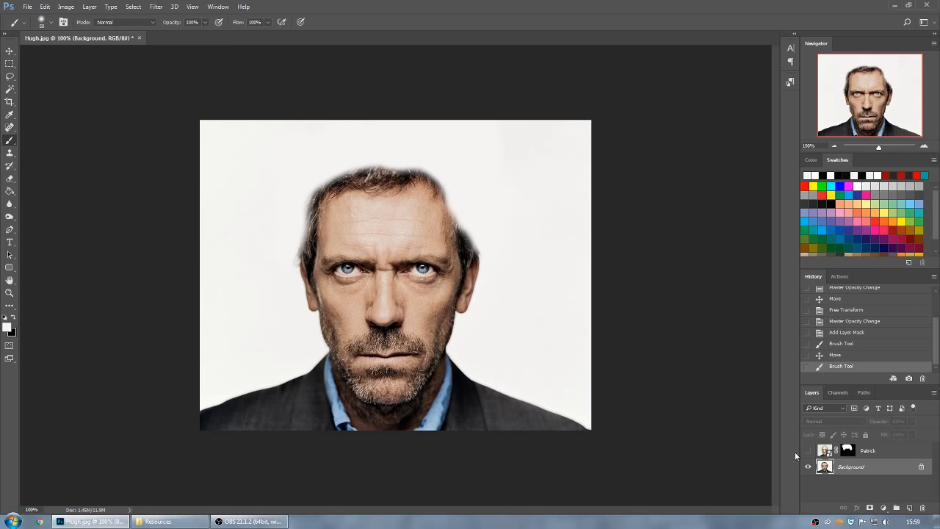
{"action": "left_click", "coordinate": [809, 450]}
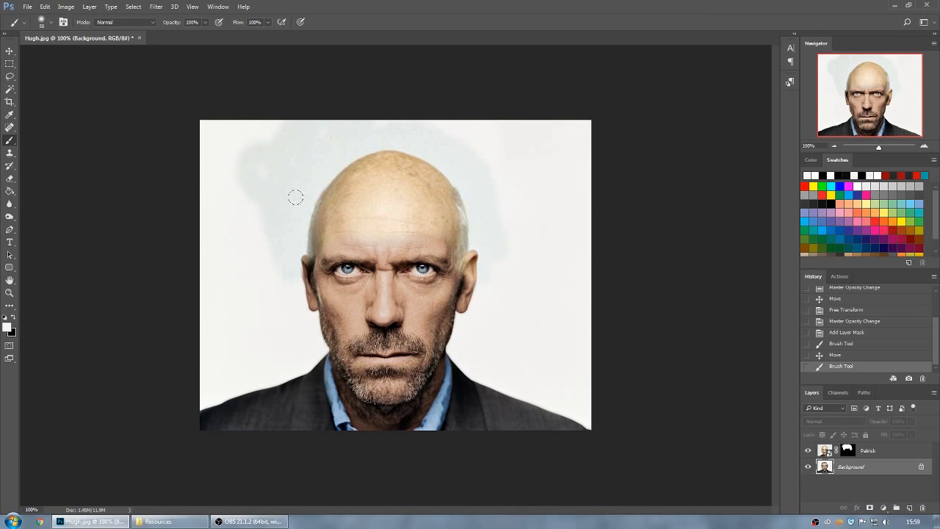
Try a Magic Wand selection of the Patrick layer's backdrop at tolerance 15, enable Contiguous and deselect.
{"action": "left_click", "coordinate": [824, 449]}
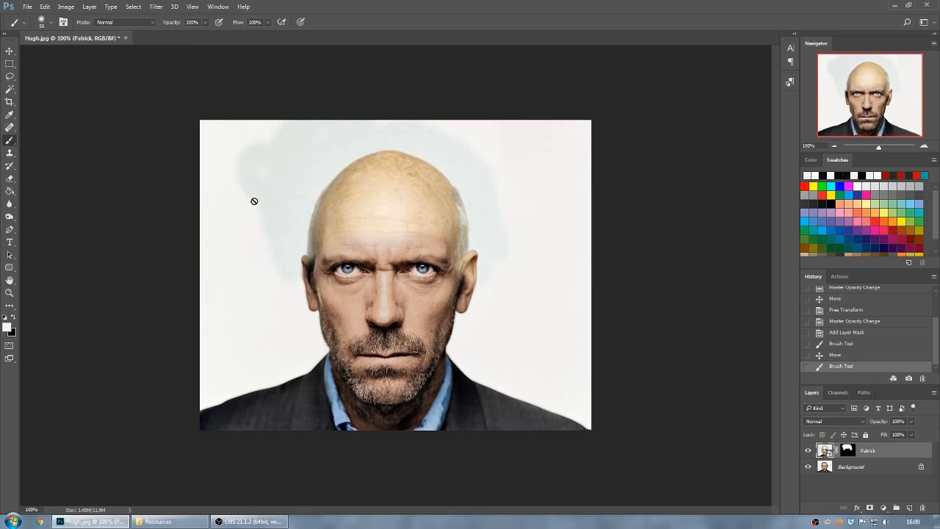
{"action": "left_click", "coordinate": [10, 89]}
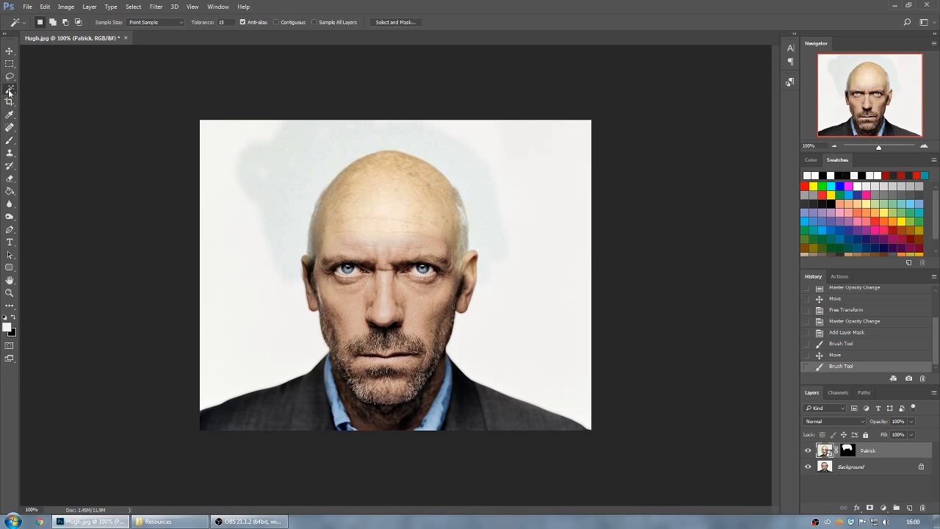
{"action": "left_click", "coordinate": [279, 170]}
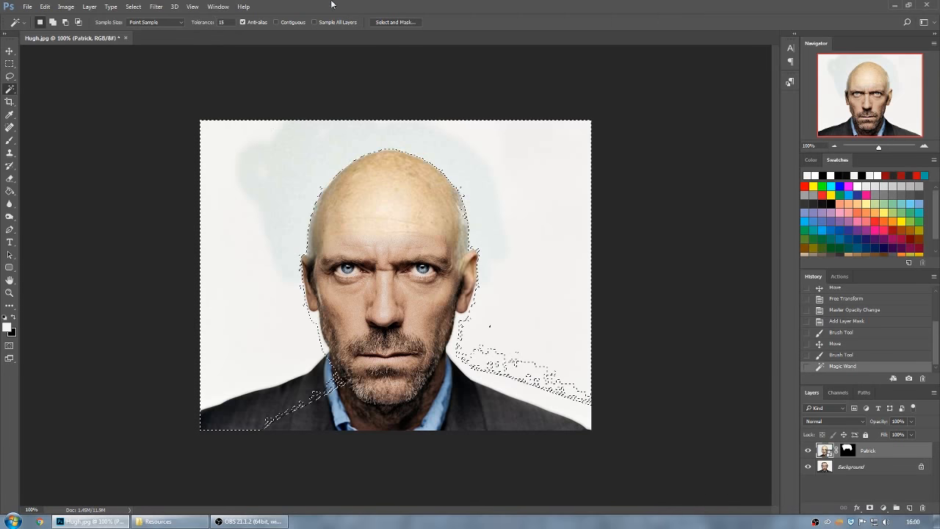
{"action": "left_click", "coordinate": [277, 23]}
{"action": "key", "text": "ctrl+d"}
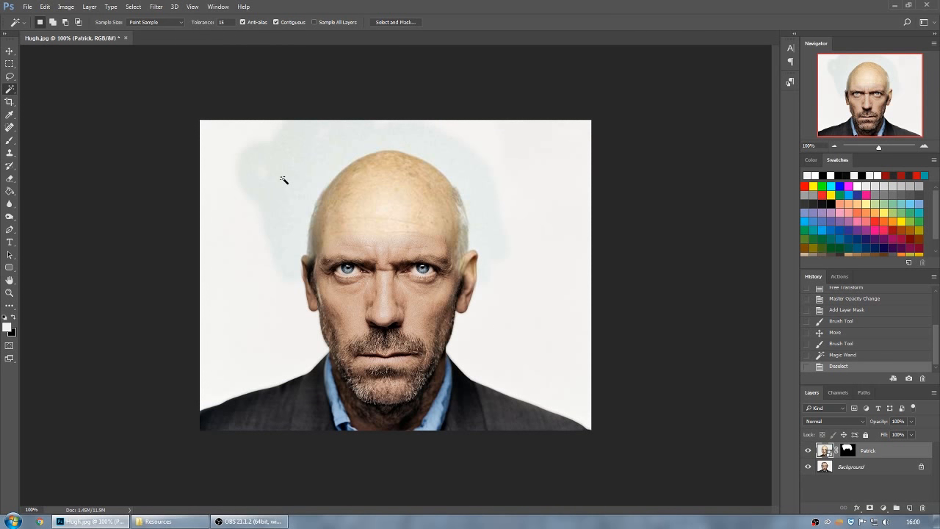
Select the Patrick layer's backdrop around the head using the contiguous Magic Wand, raising the tolerance to 25.
{"action": "left_click", "coordinate": [283, 179]}
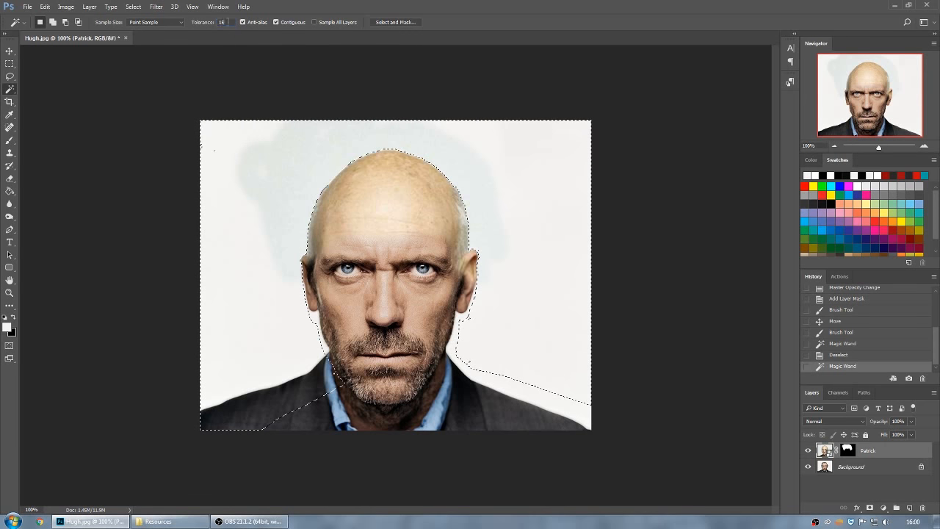
{"action": "type", "text": "25"}
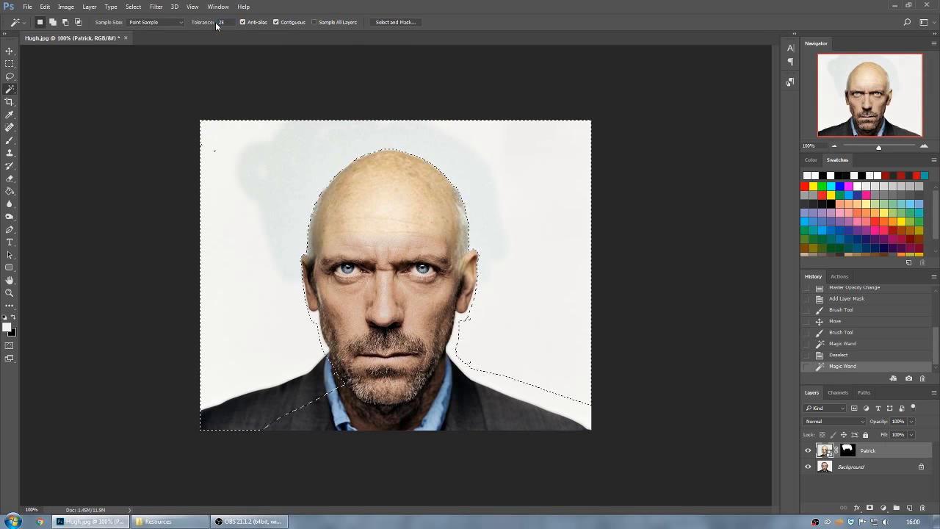
{"action": "left_click", "coordinate": [284, 179]}
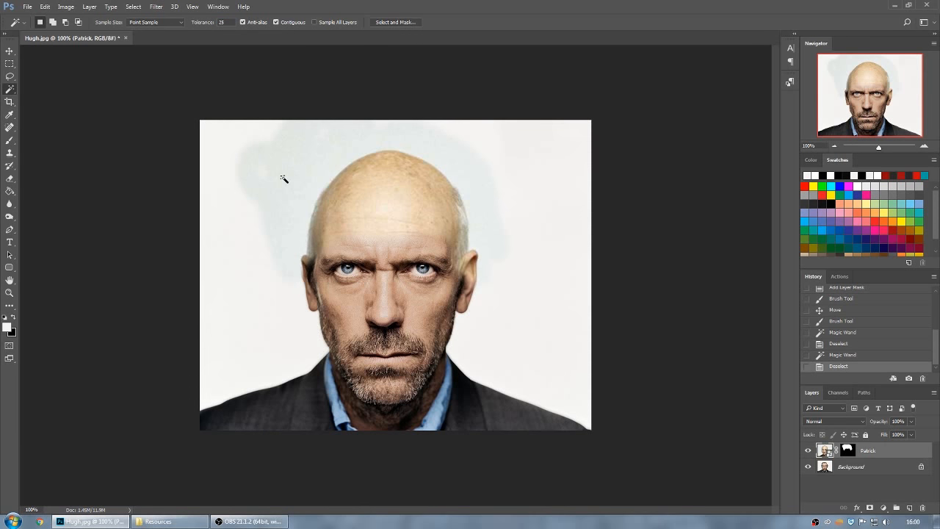
{"action": "left_click", "coordinate": [285, 179]}
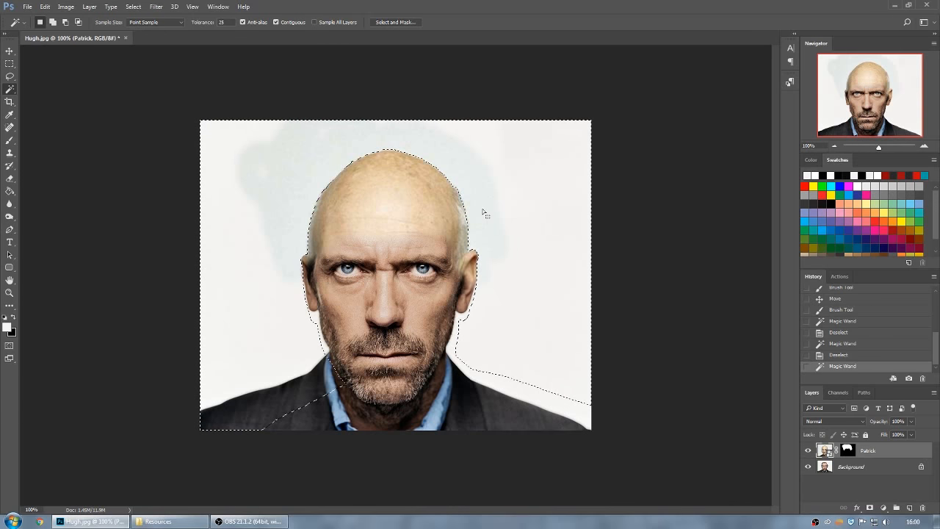
Rasterize the Patrick layer and delete the selected backdrop from it.
{"action": "key", "text": "Delete"}
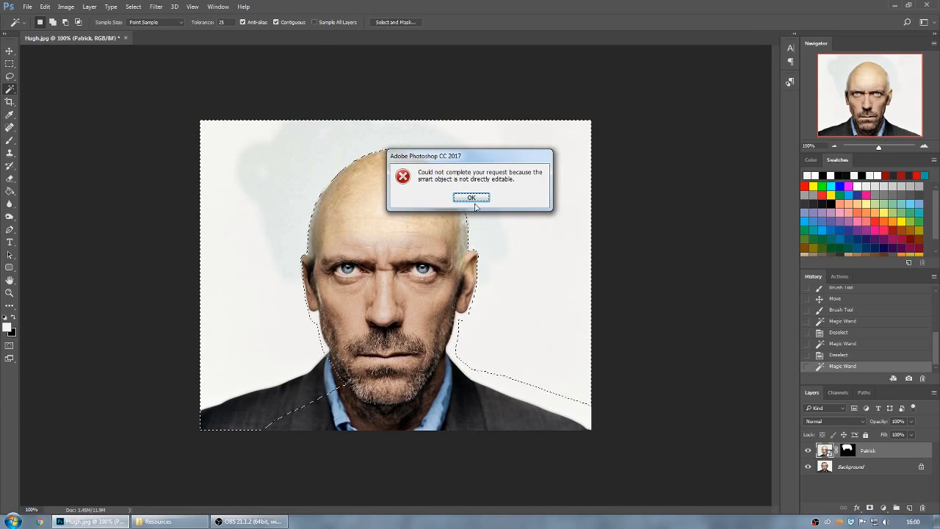
{"action": "left_click", "coordinate": [472, 198]}
{"action": "right_click", "coordinate": [825, 450]}
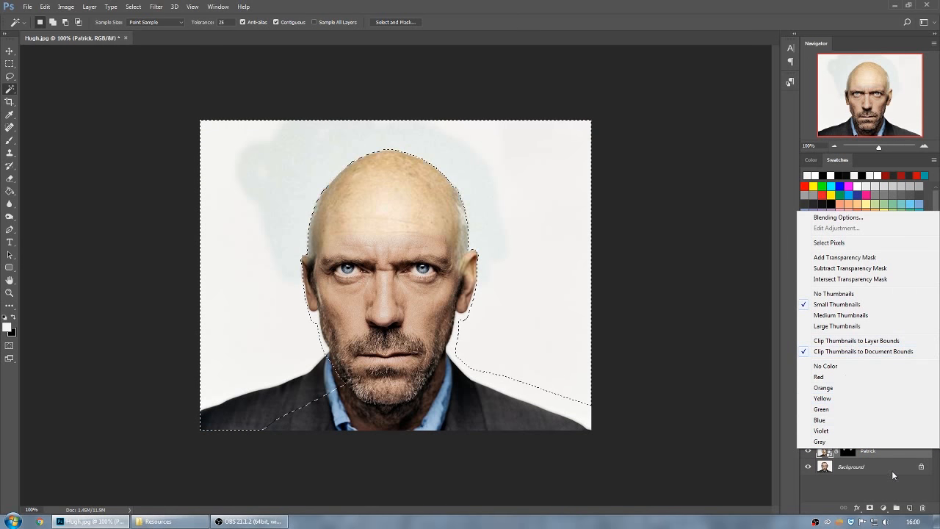
{"action": "right_click", "coordinate": [887, 452]}
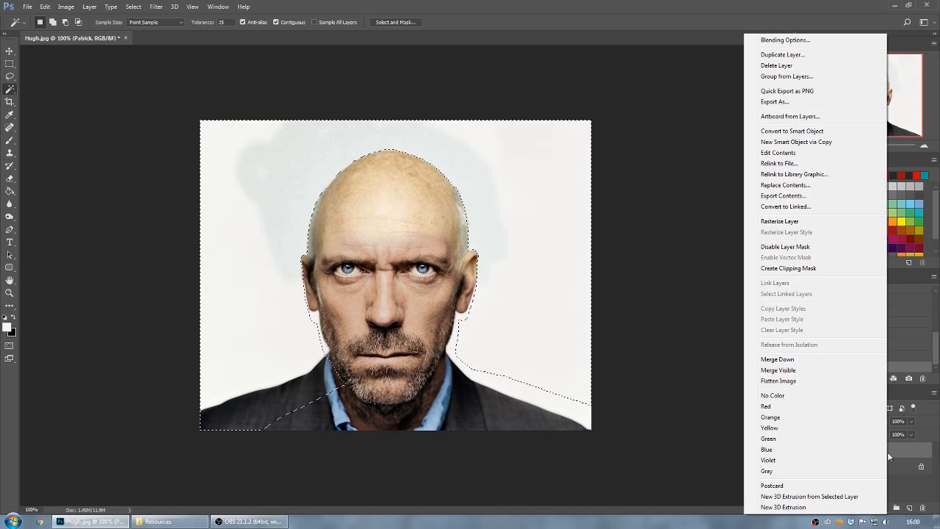
{"action": "right_click", "coordinate": [898, 447]}
{"action": "right_click", "coordinate": [898, 449]}
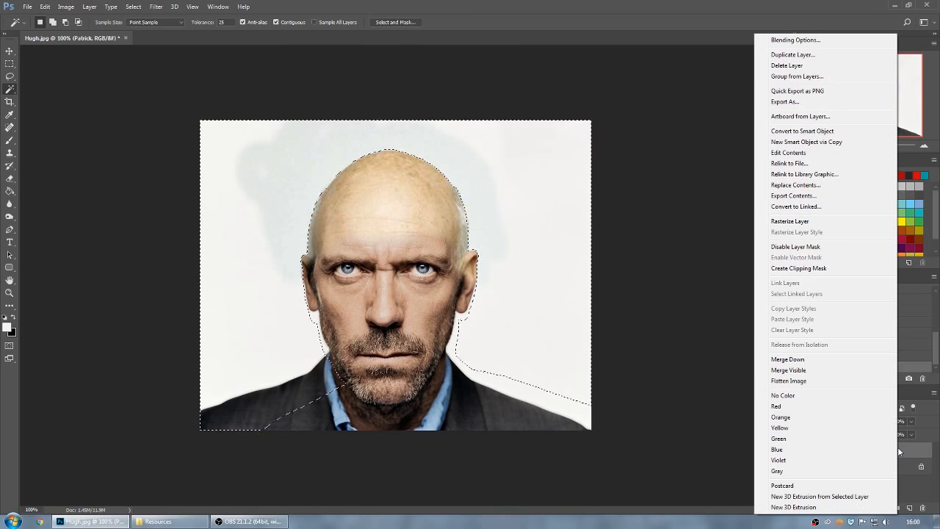
{"action": "left_click", "coordinate": [802, 225]}
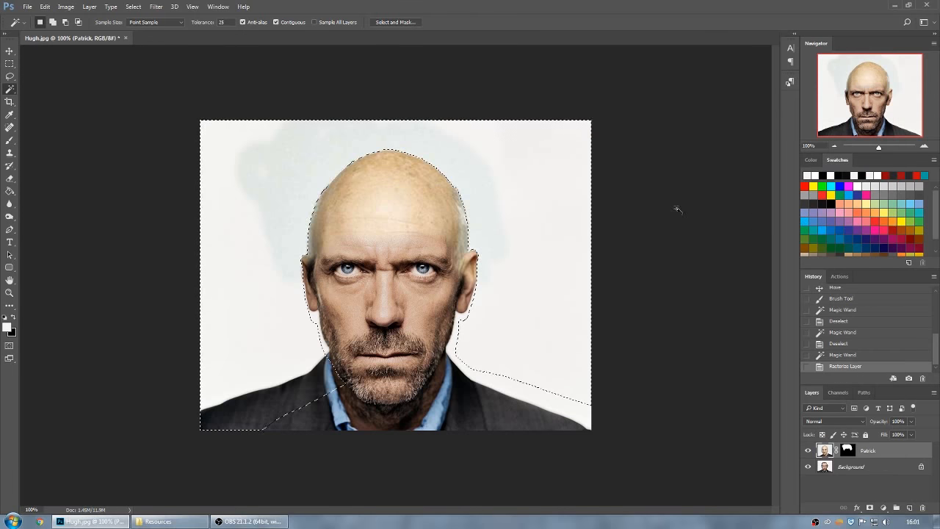
{"action": "key", "text": "Delete"}
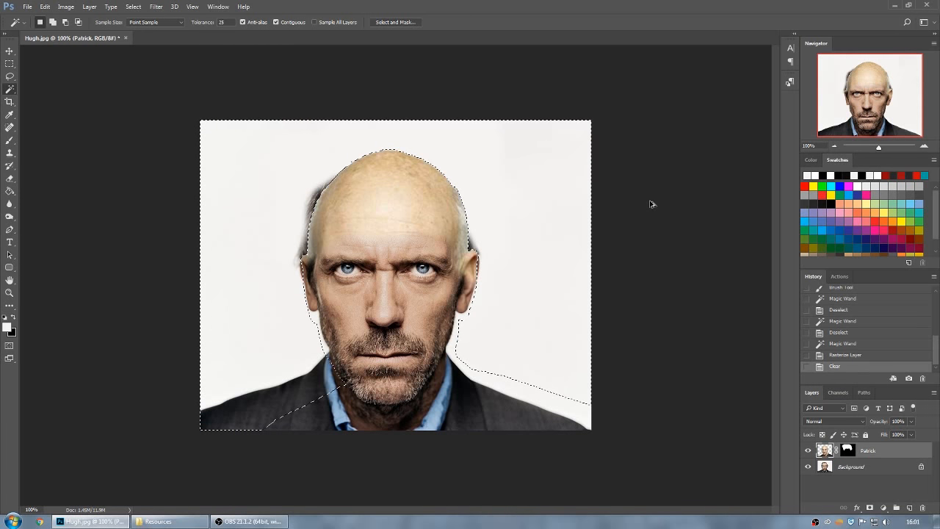
Undo the backdrop deletion, the rasterizing and the last Magic Wand selection.
{"action": "key", "text": "ctrl+alt+z"}
{"action": "key", "text": "ctrl+alt+z"}
{"action": "key", "text": "ctrl+alt+z"}
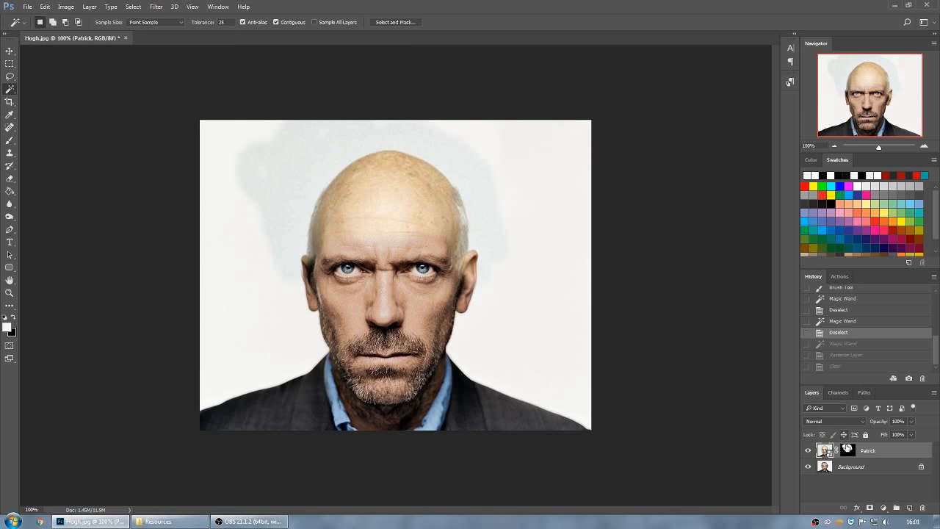
Paint black on the Patrick layer mask with the 58 px Brush to hide the bluish backdrop around the head.
{"action": "left_click", "coordinate": [849, 450]}
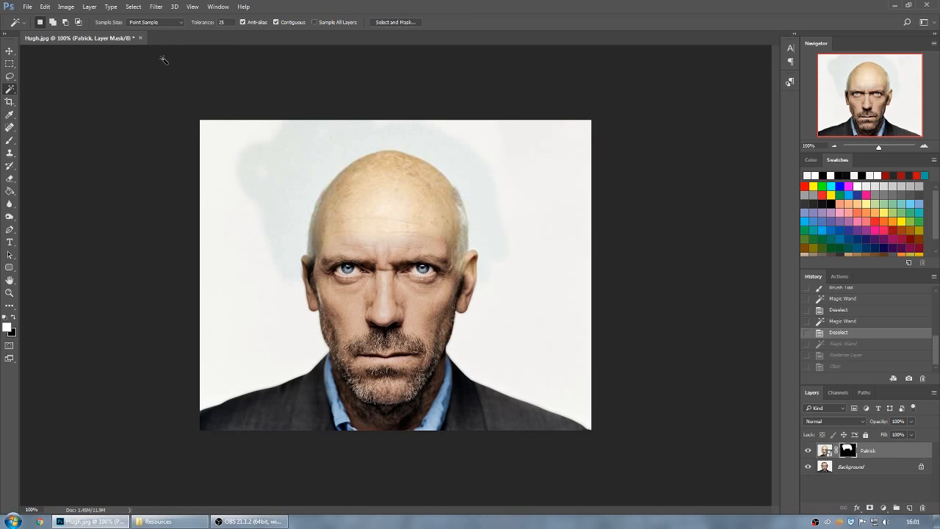
{"action": "left_click", "coordinate": [11, 141]}
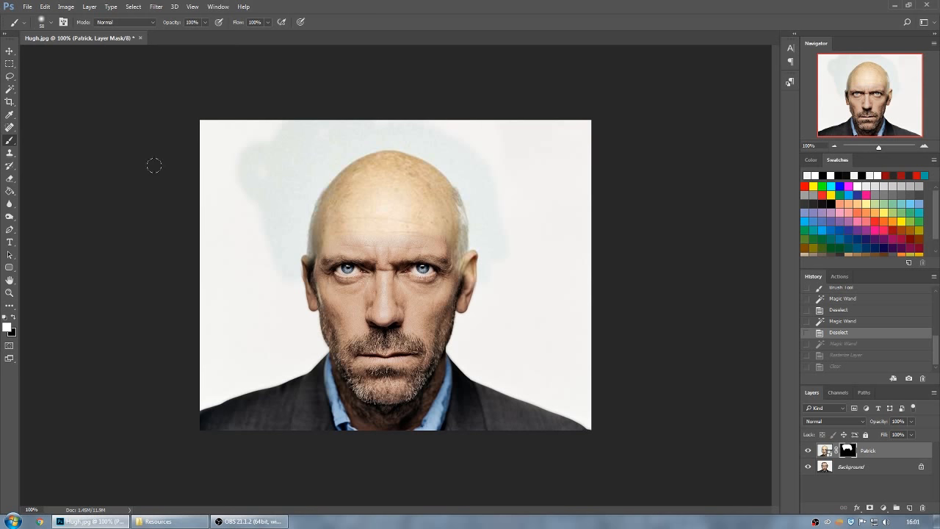
{"action": "left_click_drag", "start_coordinate": [237, 162], "coordinate": [240, 144]}
{"action": "left_click", "coordinate": [13, 318]}
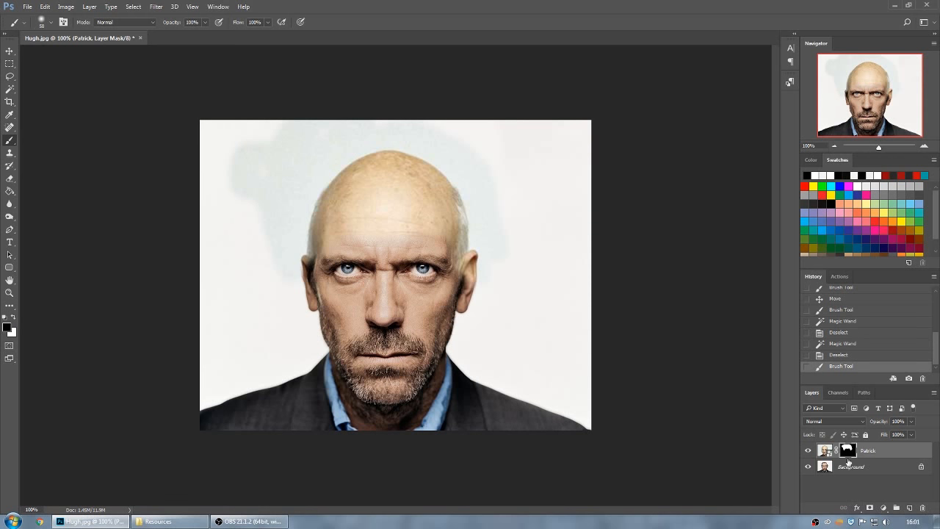
{"action": "mouse_move", "coordinate": [263, 196]}
{"action": "left_mouse_down"}
{"action": "mouse_move", "coordinate": [242, 142]}
{"action": "mouse_move", "coordinate": [235, 163]}
{"action": "left_mouse_up"}
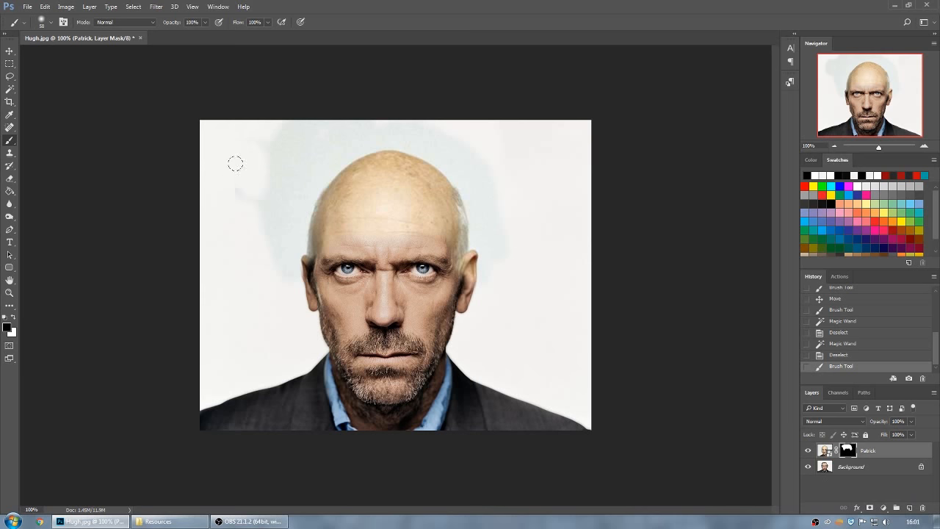
{"action": "mouse_move", "coordinate": [247, 111]}
{"action": "left_mouse_down"}
{"action": "mouse_move", "coordinate": [260, 142]}
{"action": "mouse_move", "coordinate": [266, 137]}
{"action": "mouse_move", "coordinate": [281, 287]}
{"action": "mouse_move", "coordinate": [296, 106]}
{"action": "mouse_move", "coordinate": [279, 179]}
{"action": "mouse_move", "coordinate": [276, 112]}
{"action": "mouse_move", "coordinate": [290, 120]}
{"action": "mouse_move", "coordinate": [285, 179]}
{"action": "mouse_move", "coordinate": [316, 131]}
{"action": "mouse_move", "coordinate": [385, 127]}
{"action": "mouse_move", "coordinate": [435, 142]}
{"action": "mouse_move", "coordinate": [471, 184]}
{"action": "mouse_move", "coordinate": [497, 265]}
{"action": "left_mouse_up"}
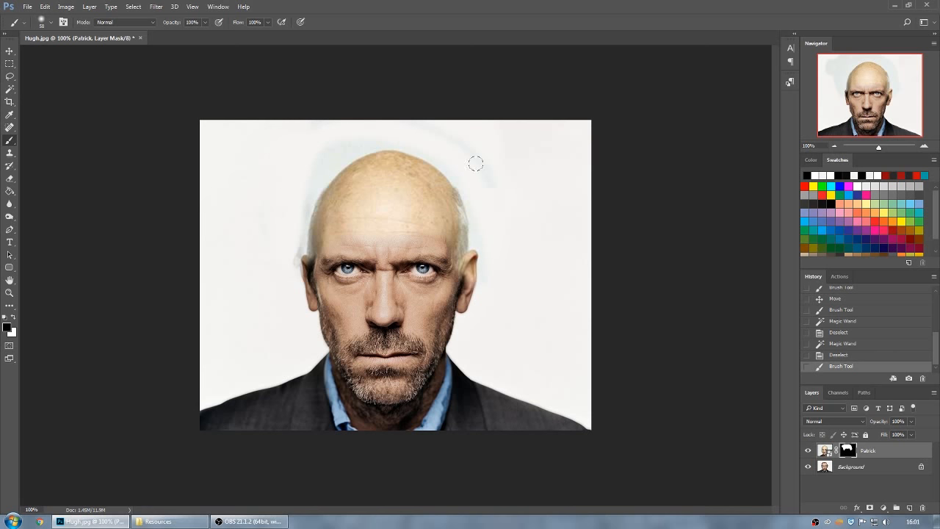
{"action": "mouse_move", "coordinate": [366, 125]}
{"action": "left_mouse_down"}
{"action": "mouse_move", "coordinate": [320, 154]}
{"action": "mouse_move", "coordinate": [279, 201]}
{"action": "left_mouse_up"}
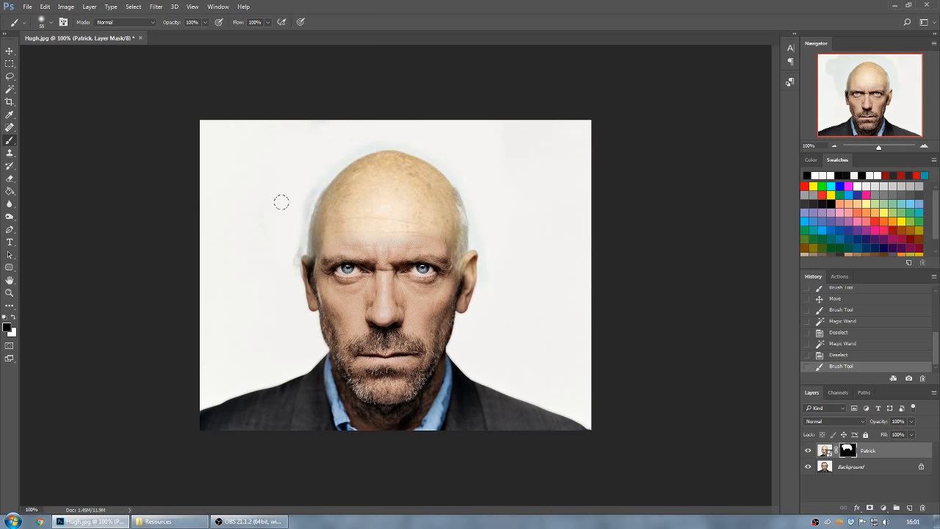
Try painting the Patrick layer mask beside the head with a 432 px brush and undo the stroke.
{"action": "left_click", "coordinate": [51, 22]}
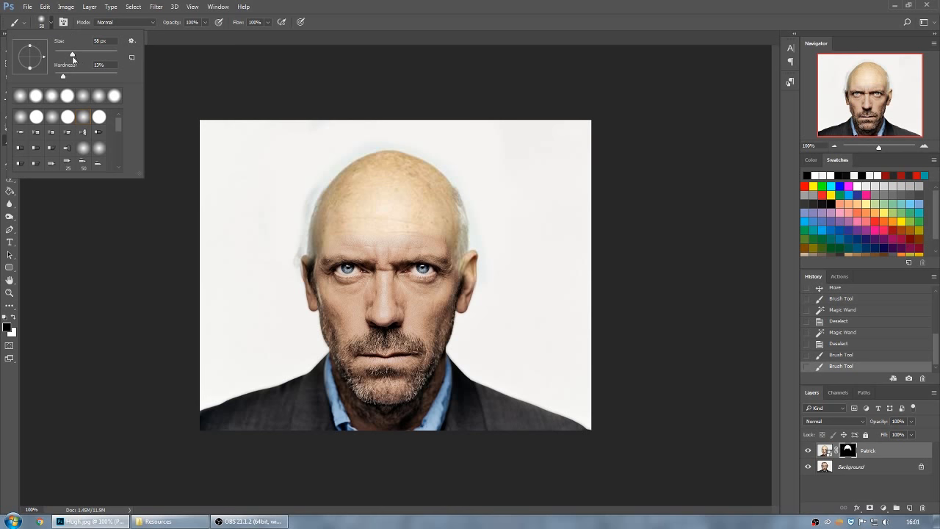
{"action": "mouse_move", "coordinate": [72, 54]}
{"action": "left_mouse_down"}
{"action": "mouse_move", "coordinate": [80, 56]}
{"action": "mouse_move", "coordinate": [65, 59]}
{"action": "mouse_move", "coordinate": [109, 57]}
{"action": "left_mouse_up"}
{"action": "left_click_drag", "start_coordinate": [263, 197], "coordinate": [256, 216]}
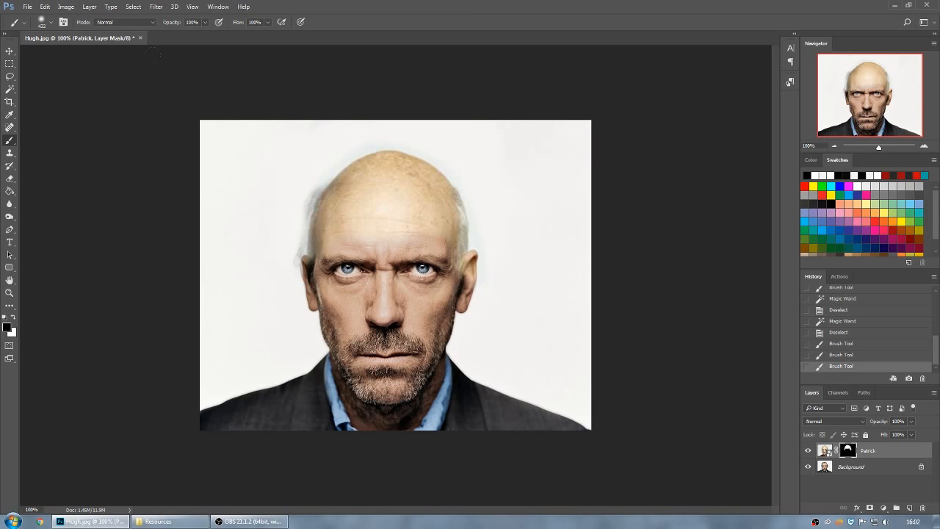
{"action": "key", "text": "ctrl+z"}
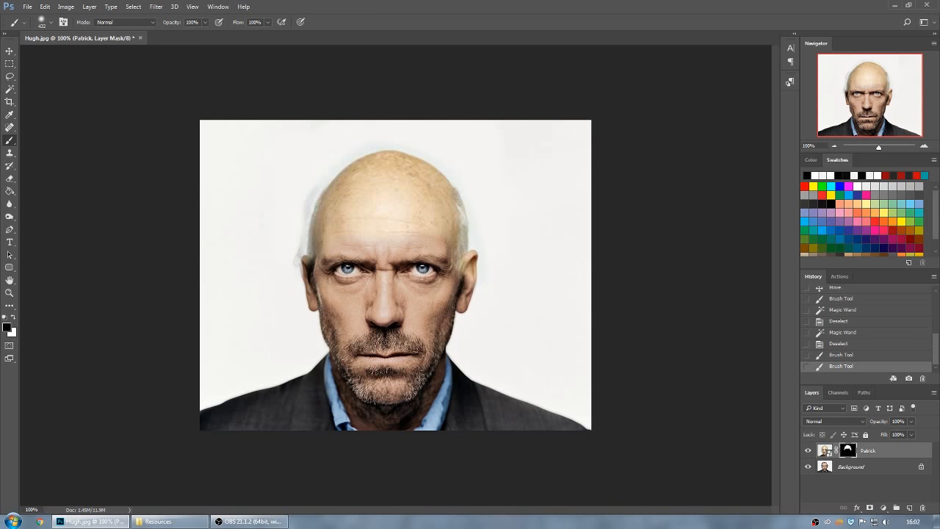
Try a smaller 25 px mask brush with 10% hardness along the edge of the head.
{"action": "left_click", "coordinate": [52, 23]}
{"action": "left_click", "coordinate": [62, 56]}
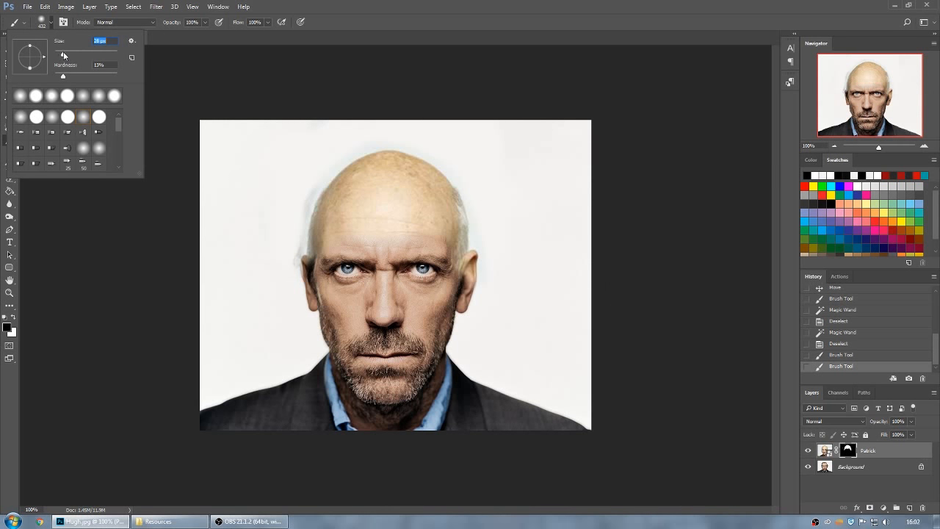
{"action": "key", "text": "Return"}
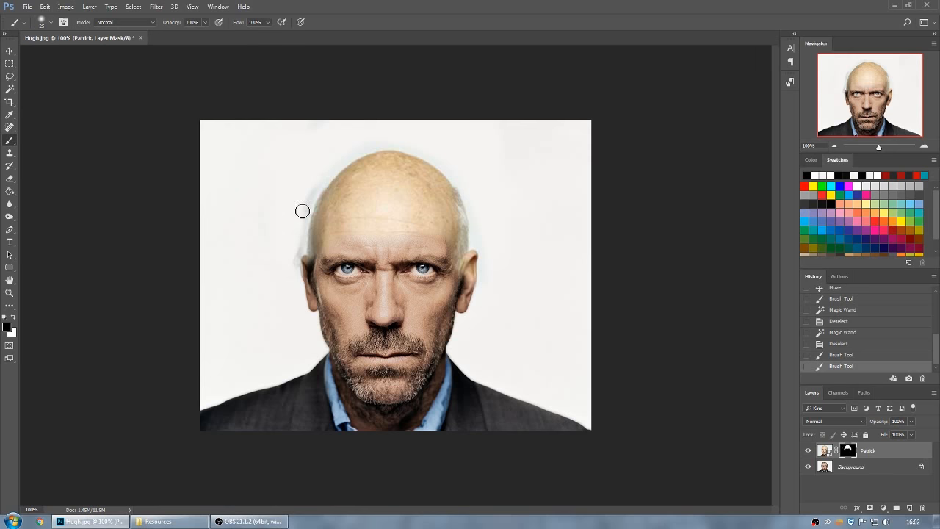
{"action": "left_click", "coordinate": [53, 22]}
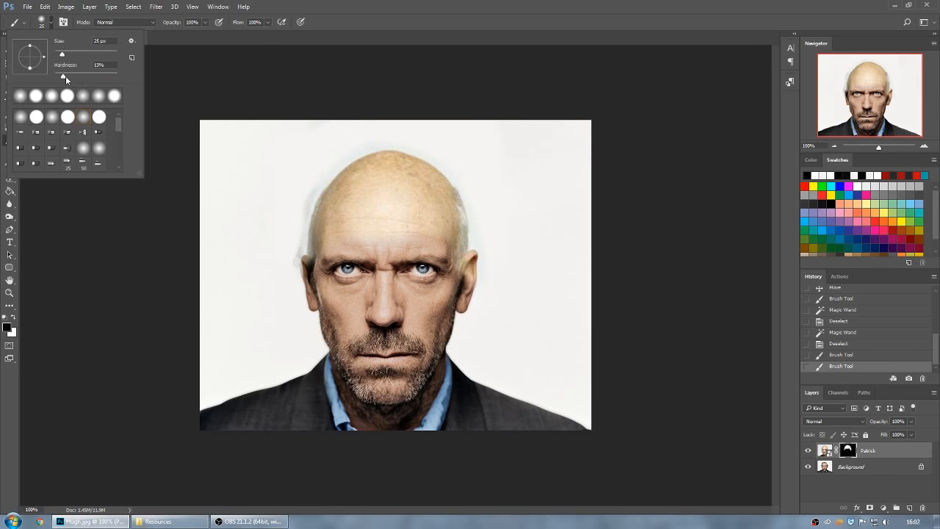
{"action": "left_click_drag", "start_coordinate": [66, 75], "coordinate": [62, 76]}
{"action": "key", "text": "Return"}
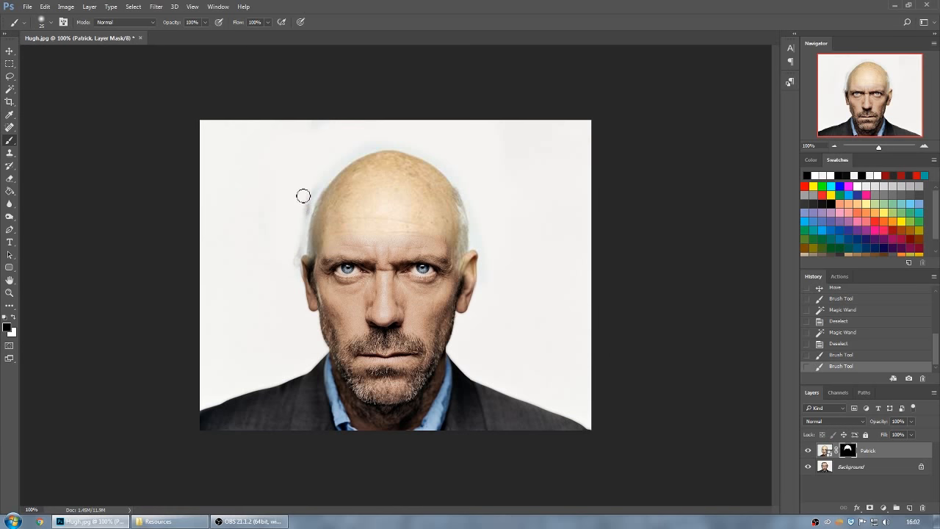
Set the brush hardness to 100%, try three dabs on the scalp and undo the recent mask strokes.
{"action": "left_click", "coordinate": [52, 23]}
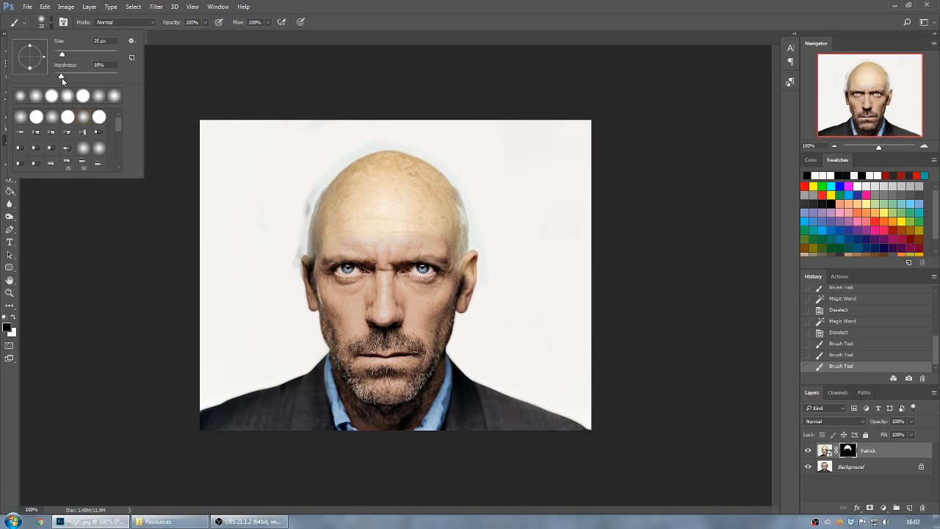
{"action": "key", "text": "Return"}
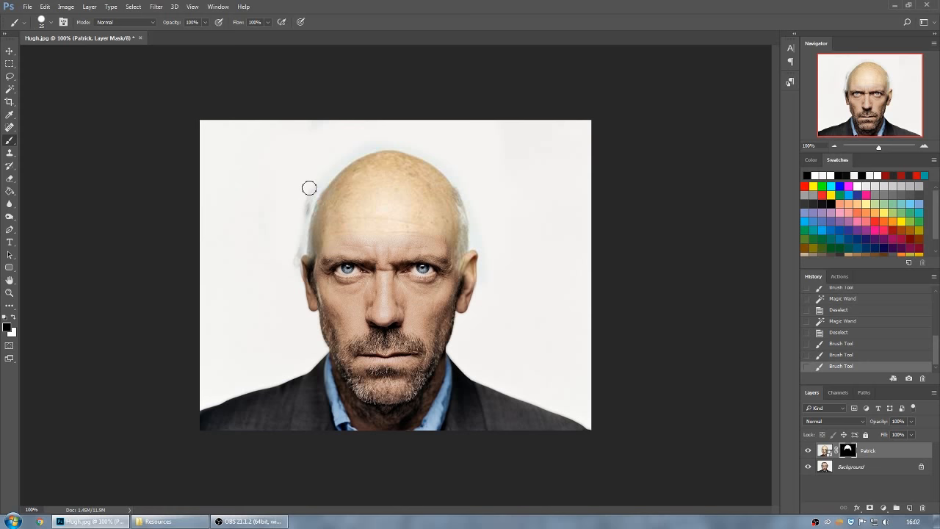
{"action": "left_click", "coordinate": [386, 195]}
{"action": "left_click", "coordinate": [422, 213]}
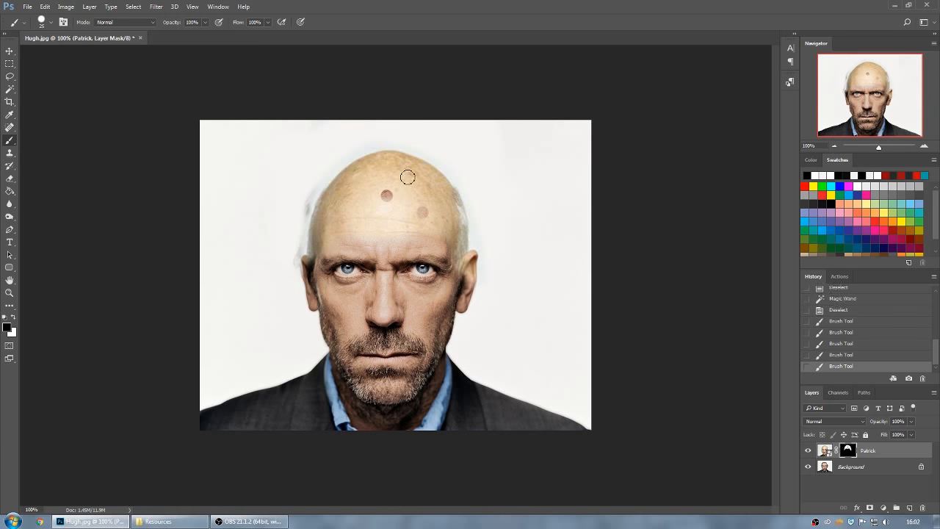
{"action": "left_click", "coordinate": [406, 176]}
{"action": "key", "text": "ctrl+alt+z"}
{"action": "key", "text": "ctrl+alt+z"}
{"action": "key", "text": "ctrl+alt+z"}
{"action": "key", "text": "ctrl+alt+z"}
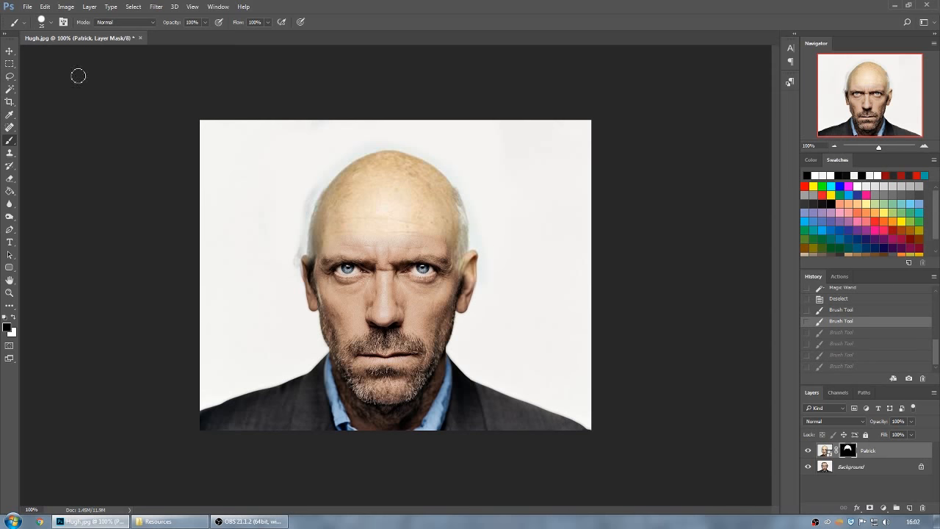
Enlarge the brush to 42 px with slightly reduced hardness and paint black on the mask around the head's outline.
{"action": "left_click", "coordinate": [51, 22]}
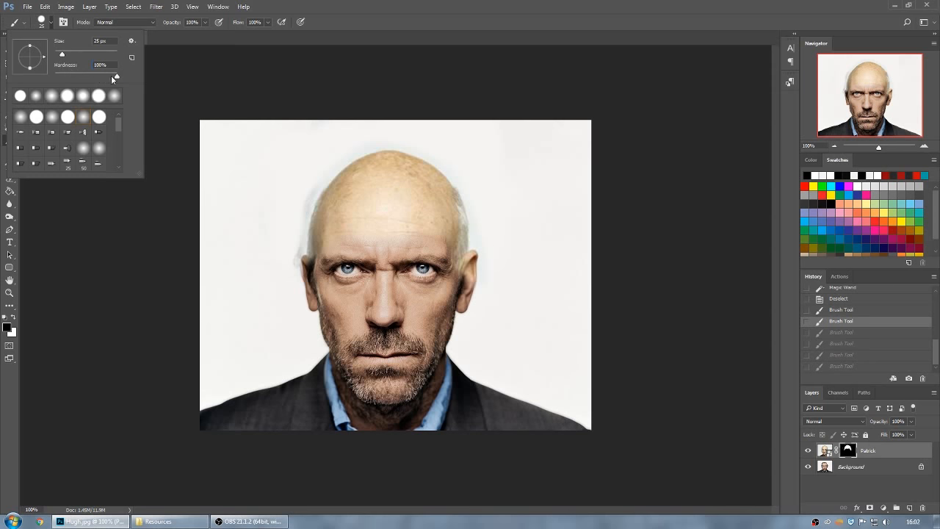
{"action": "left_click_drag", "start_coordinate": [114, 76], "coordinate": [107, 77]}
{"action": "left_click_drag", "start_coordinate": [62, 55], "coordinate": [67, 56]}
{"action": "left_click", "coordinate": [302, 3]}
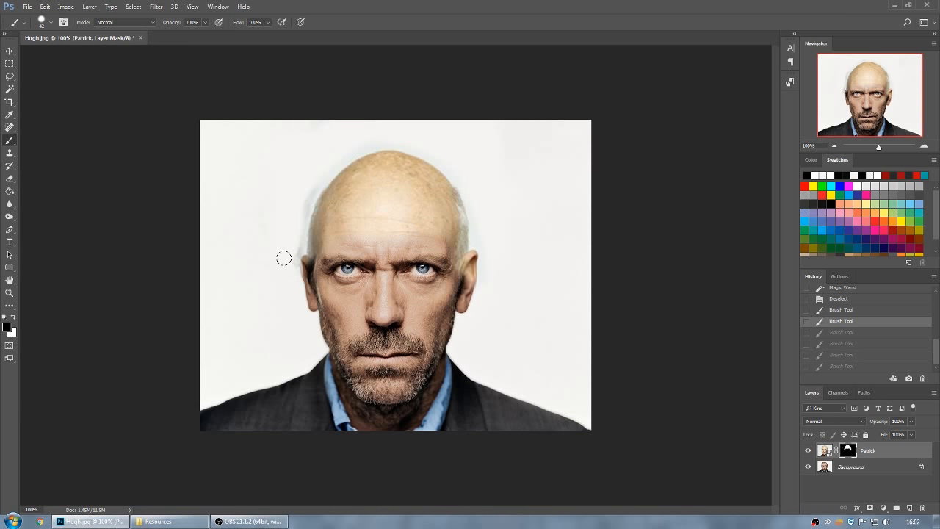
{"action": "mouse_move", "coordinate": [284, 258]}
{"action": "left_mouse_down"}
{"action": "mouse_move", "coordinate": [300, 190]}
{"action": "mouse_move", "coordinate": [338, 147]}
{"action": "left_mouse_up"}
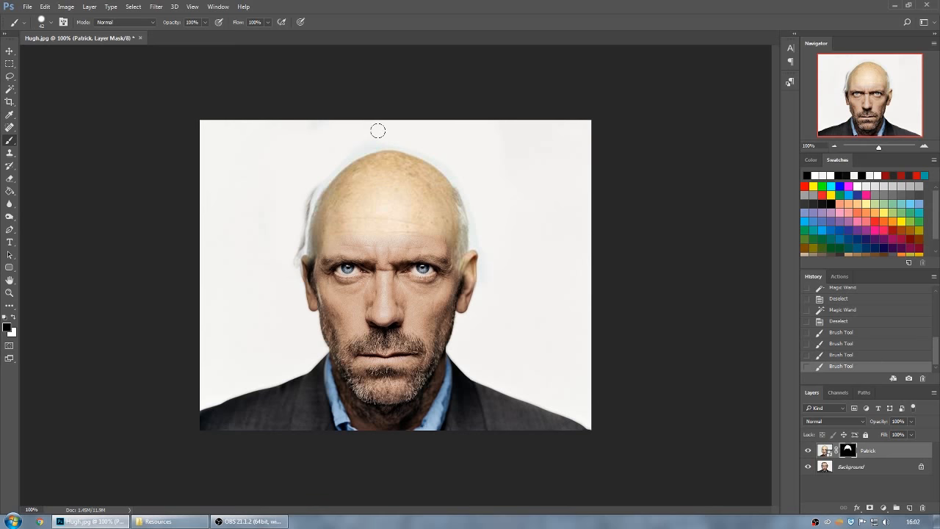
{"action": "left_click_drag", "start_coordinate": [377, 131], "coordinate": [319, 153]}
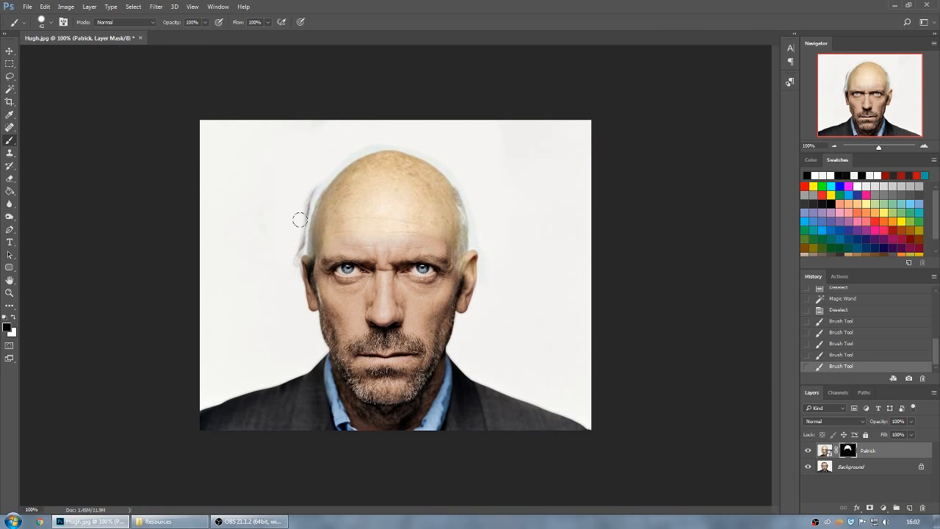
Select the backdrop in the Patrick layer's image with the contiguous Magic Wand at tolerance 25.
{"action": "left_click", "coordinate": [824, 450]}
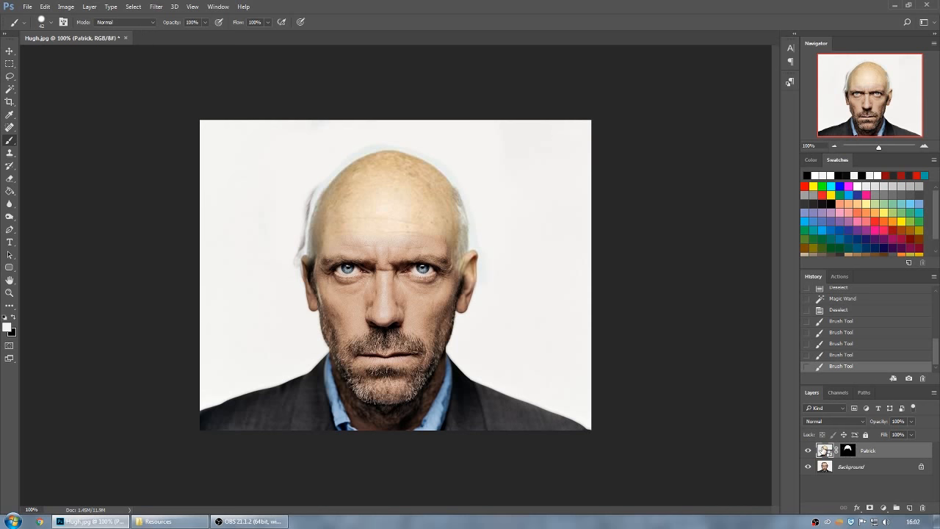
{"action": "left_click", "coordinate": [9, 91]}
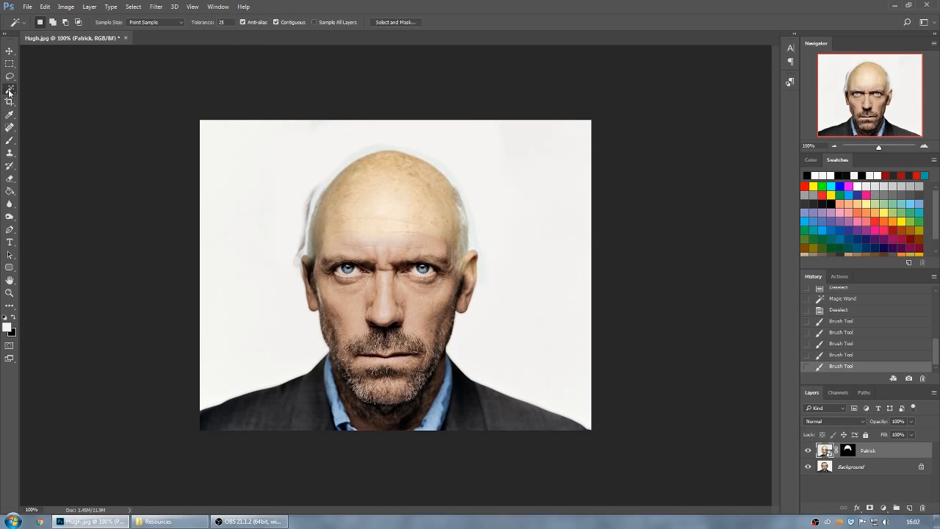
{"action": "left_click", "coordinate": [312, 184]}
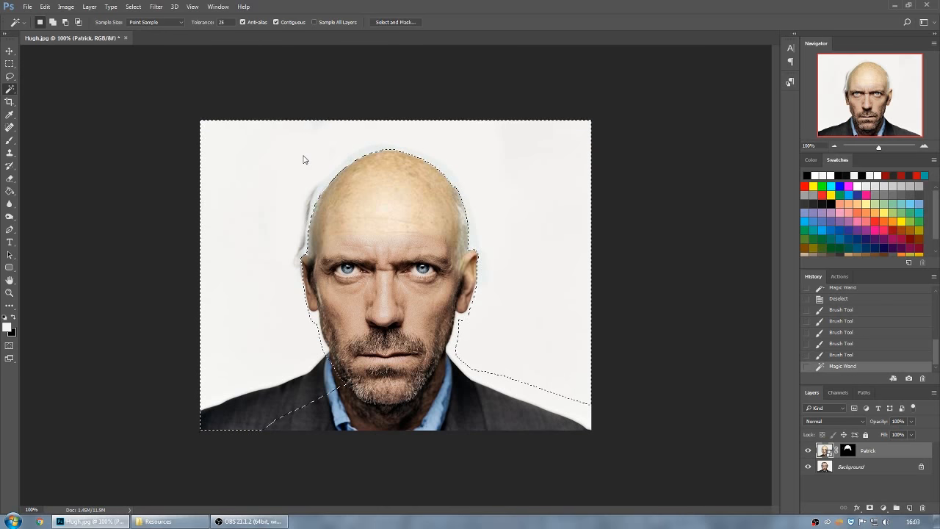
Rasterize the Patrick layer, delete the selected backdrop from it and deselect.
{"action": "key", "text": "Delete"}
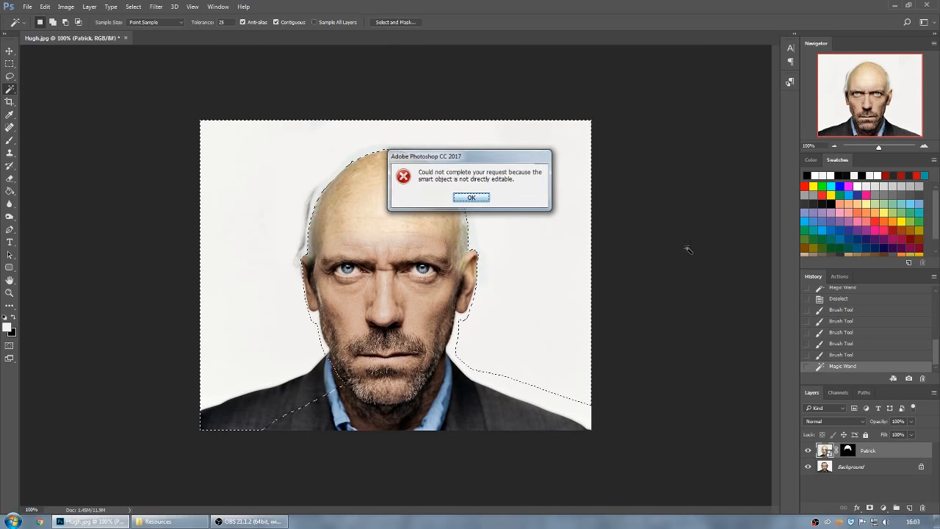
{"action": "left_click", "coordinate": [474, 197]}
{"action": "right_click", "coordinate": [875, 452]}
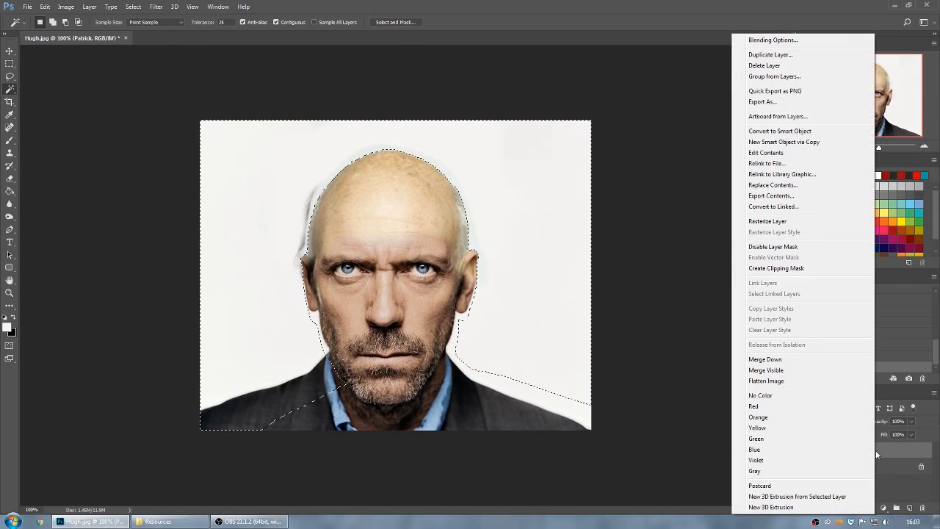
{"action": "left_click", "coordinate": [768, 221]}
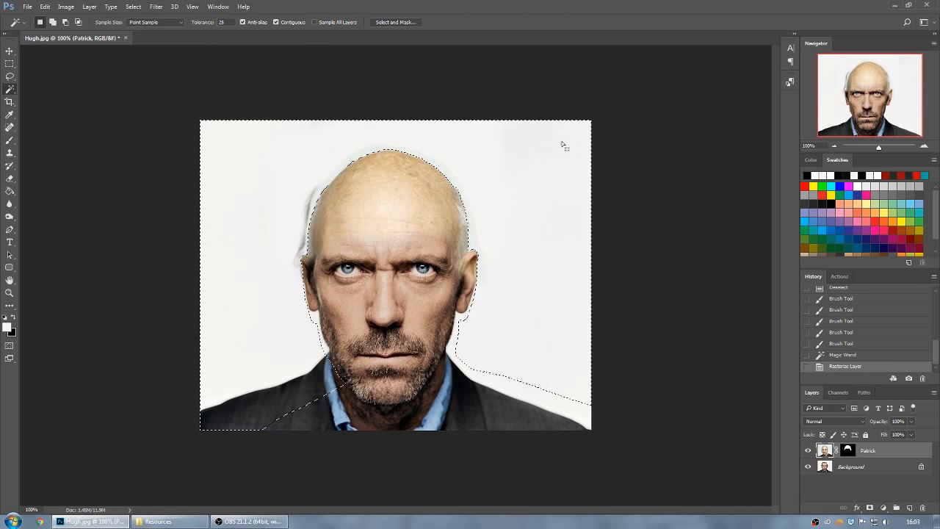
{"action": "key", "text": "Delete"}
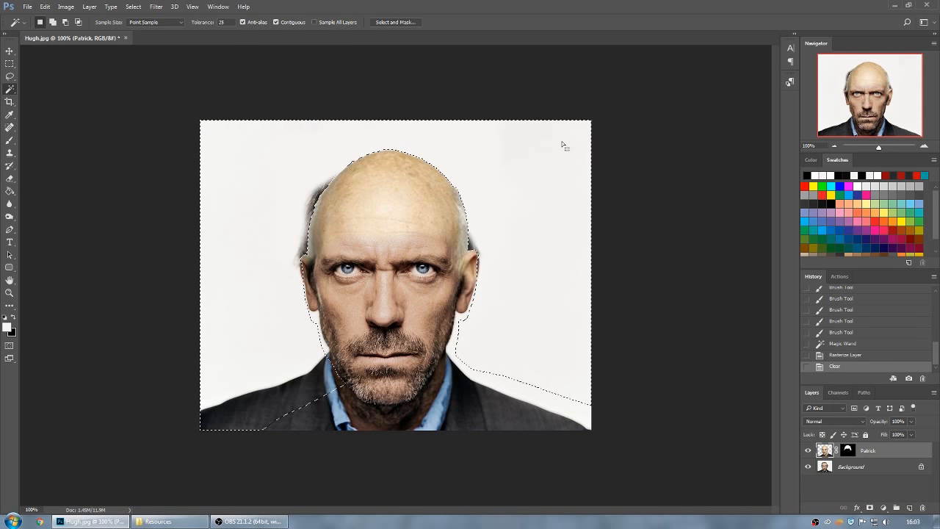
{"action": "key", "text": "ctrl+d"}
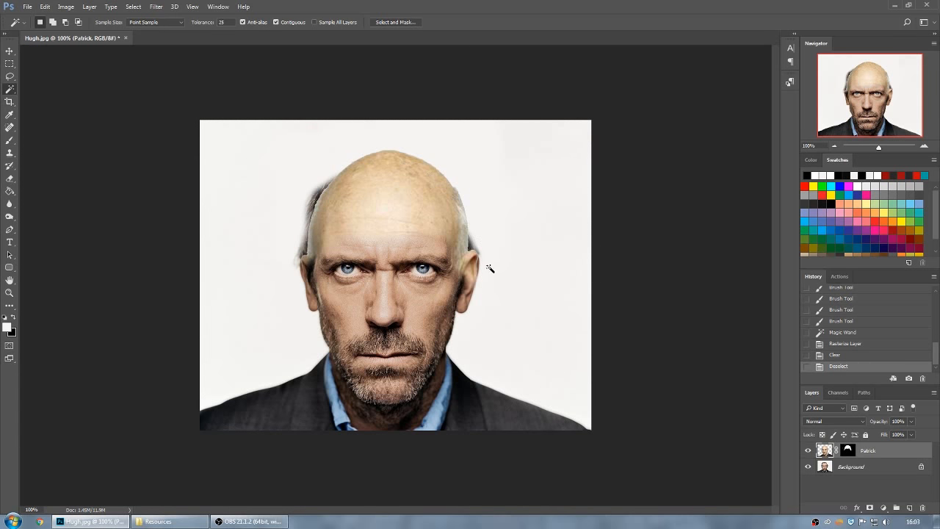
Reselect the backdrop on the Patrick layer with the Magic Wand, expand the selection by 1 pixel and delete its contents.
{"action": "left_click", "coordinate": [515, 180]}
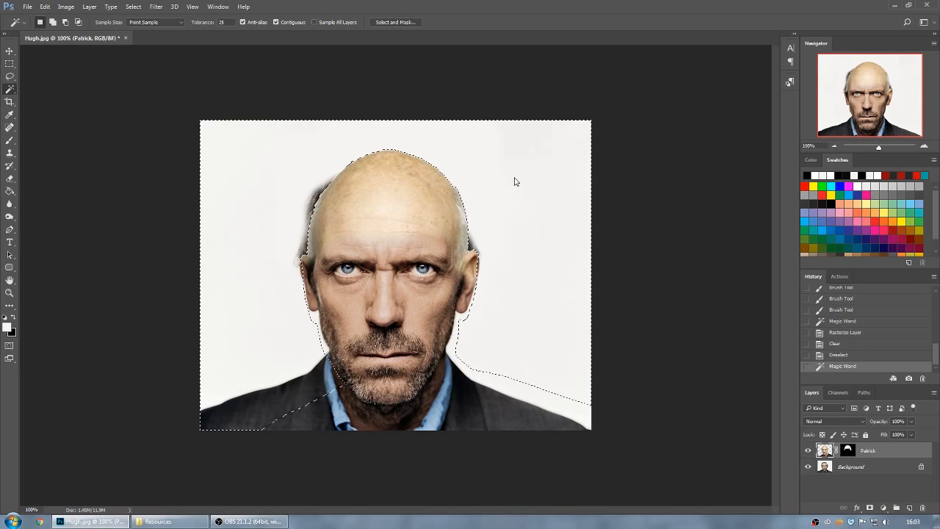
{"action": "left_click", "coordinate": [133, 7]}
{"action": "mouse_move", "coordinate": [176, 133]}
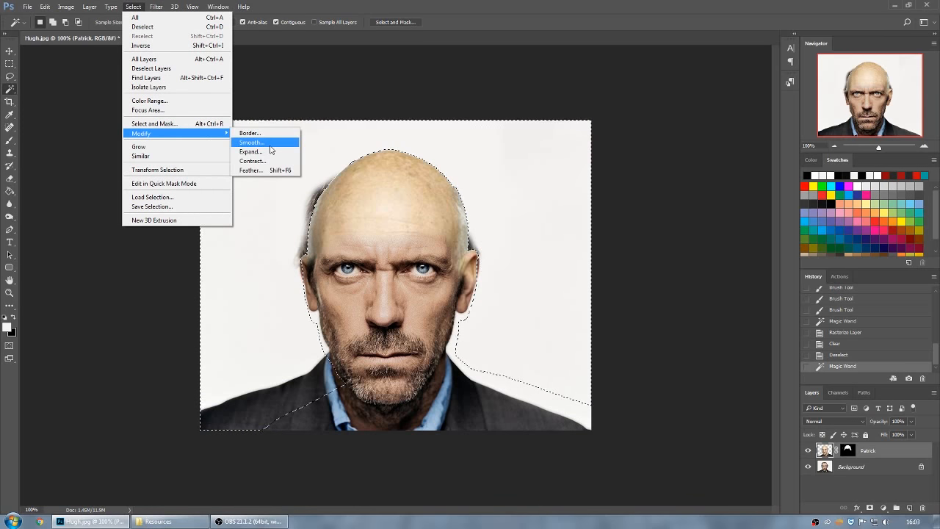
{"action": "left_click", "coordinate": [263, 154]}
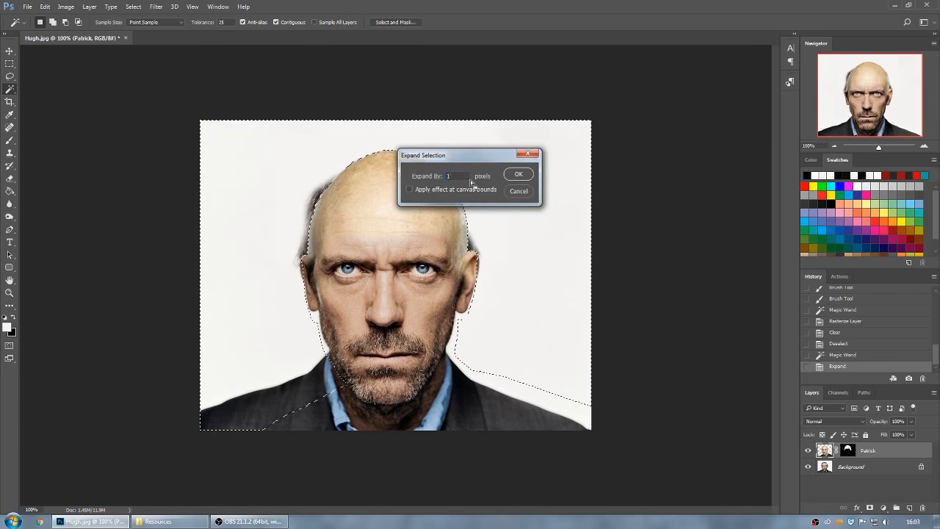
{"action": "key", "text": "Return"}
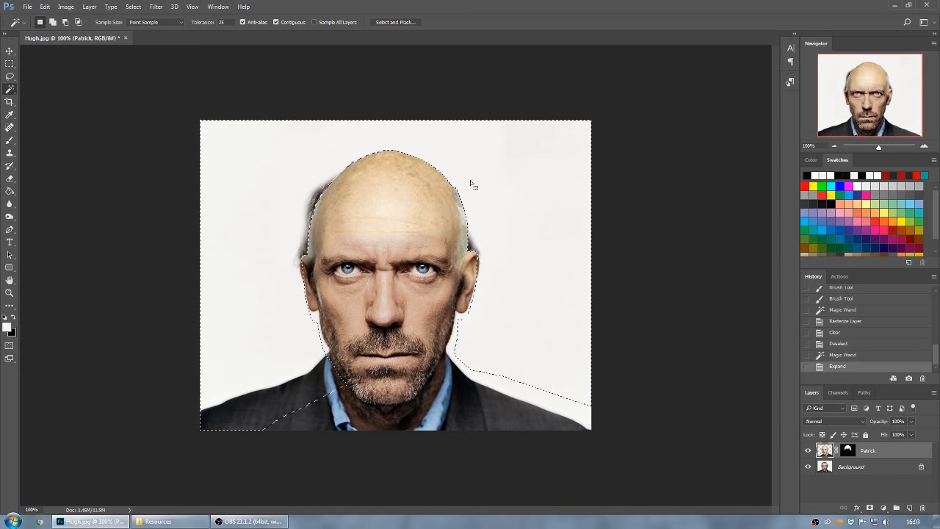
{"action": "key", "text": "Delete"}
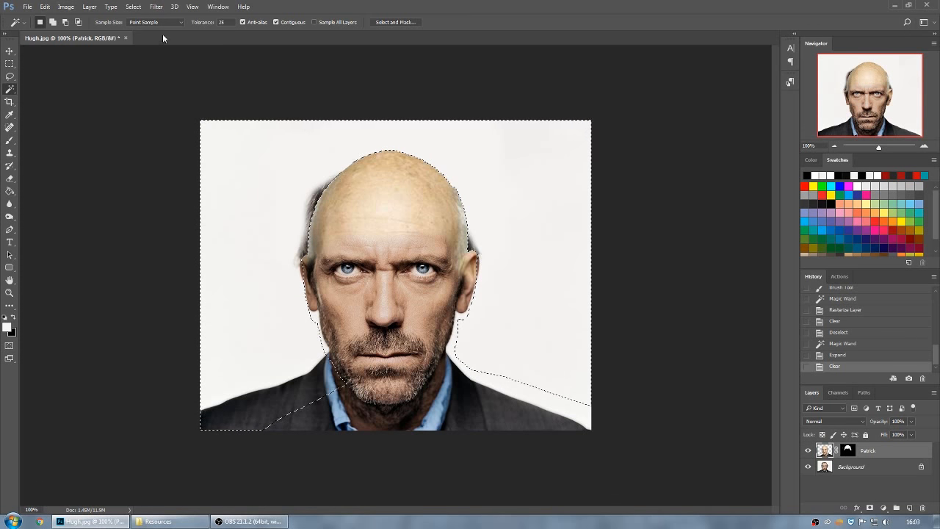
Feather the backdrop selection on the Patrick layer by 1 pixel, delete its contents and deselect.
{"action": "left_click", "coordinate": [135, 6]}
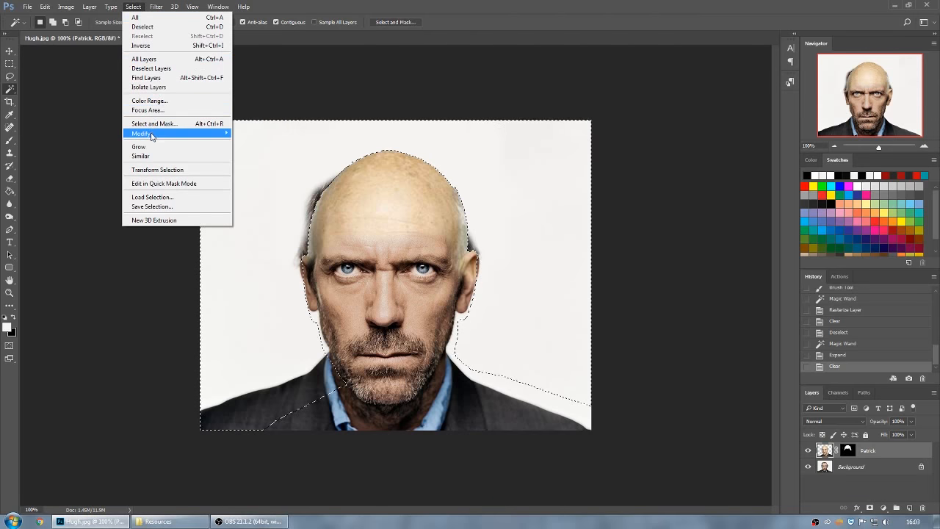
{"action": "left_click", "coordinate": [249, 170]}
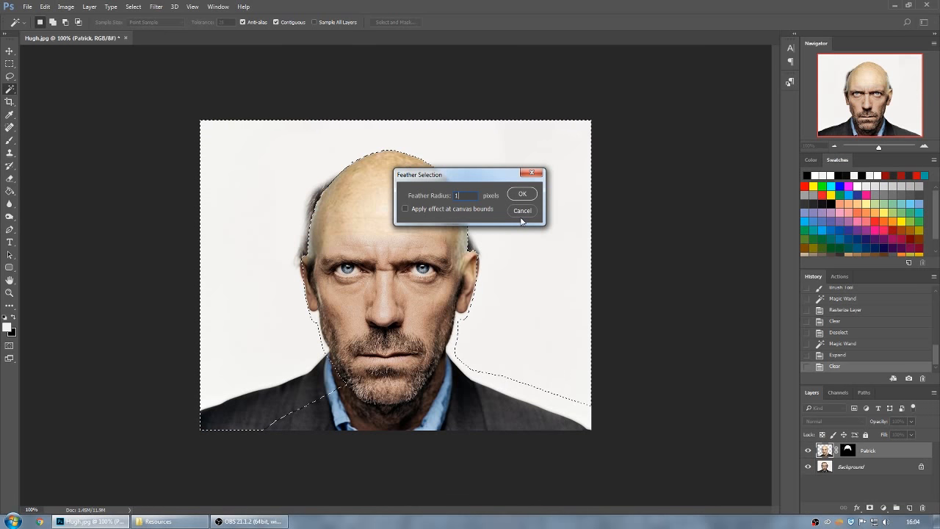
{"action": "key", "text": "Return"}
{"action": "key", "text": "Delete"}
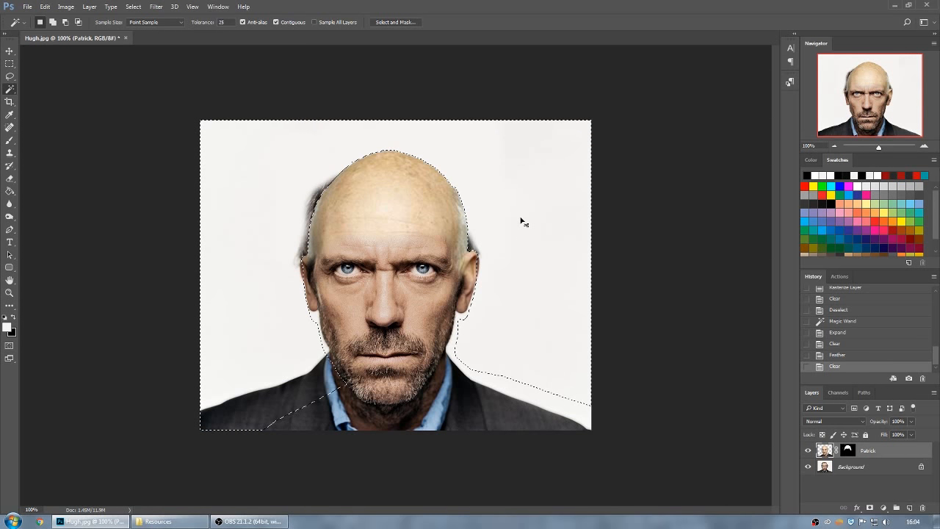
{"action": "key", "text": "ctrl+d"}
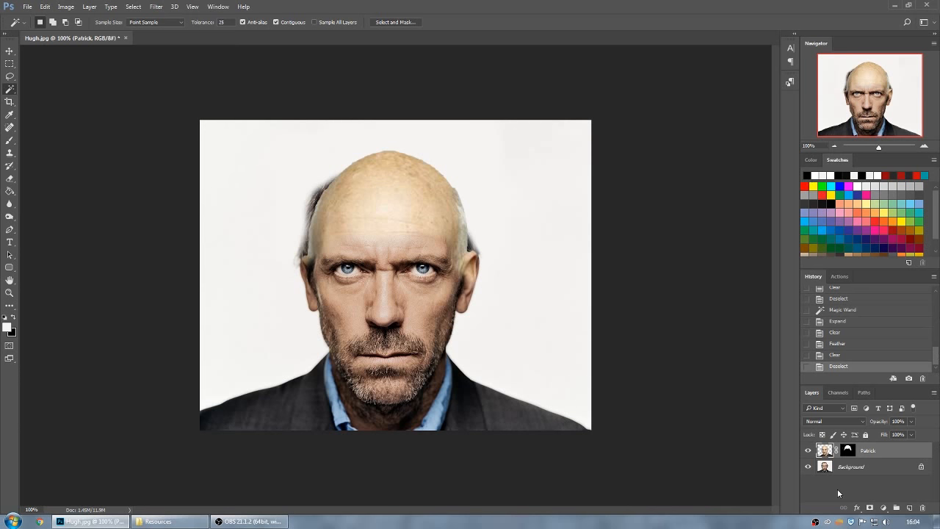
Paint white with the Brush on the Background layer over Hugh's remaining hair along both sides of the bald head.
{"action": "left_click", "coordinate": [841, 469]}
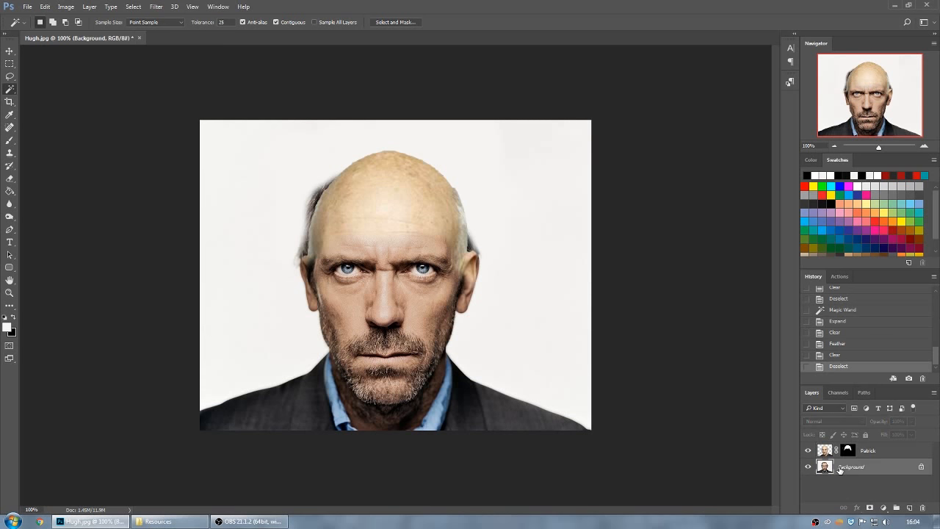
{"action": "left_click", "coordinate": [8, 141]}
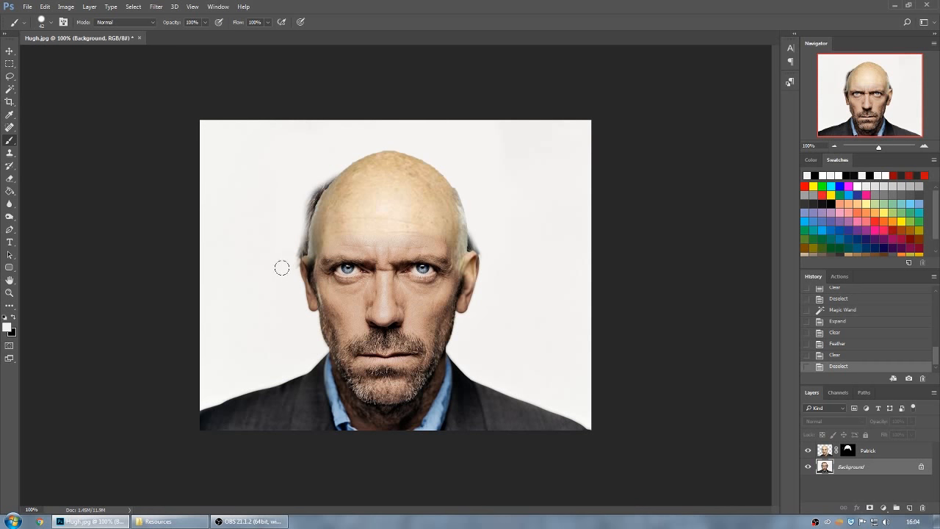
{"action": "left_click", "coordinate": [296, 242]}
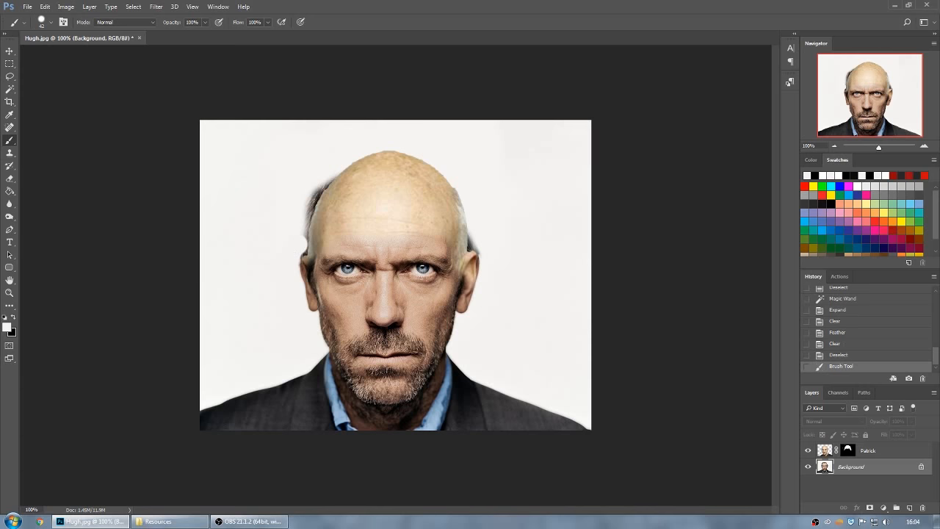
{"action": "left_click", "coordinate": [286, 261]}
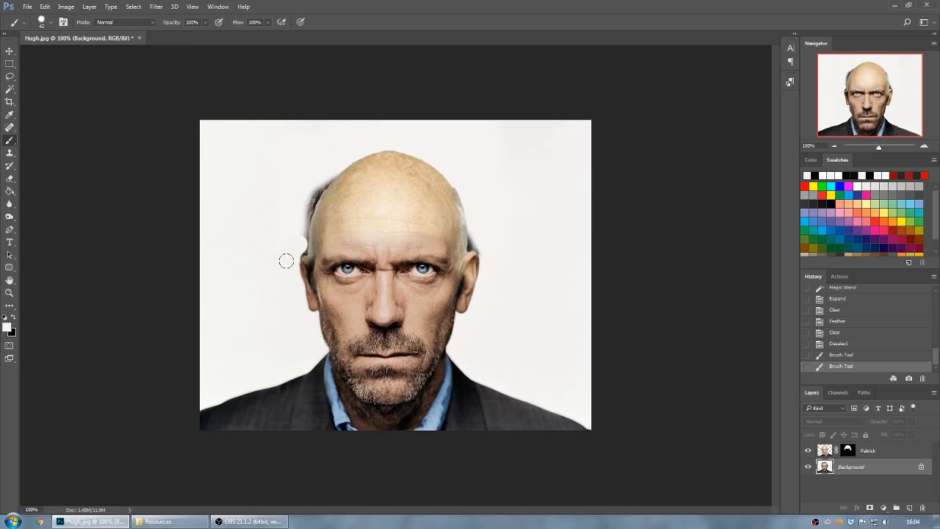
{"action": "left_click", "coordinate": [289, 256]}
{"action": "left_click", "coordinate": [292, 245]}
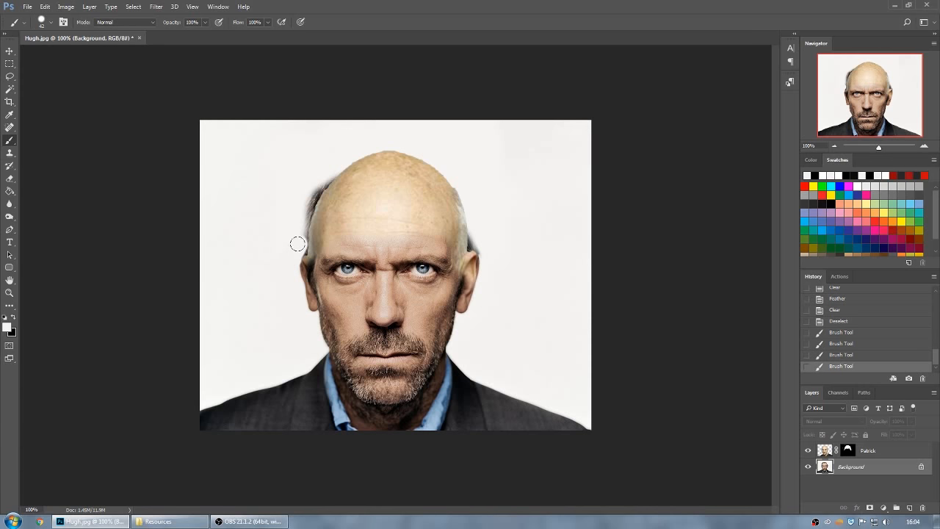
{"action": "left_click", "coordinate": [300, 243]}
{"action": "left_click", "coordinate": [308, 242]}
{"action": "mouse_move", "coordinate": [309, 242]}
{"action": "left_mouse_down"}
{"action": "mouse_move", "coordinate": [290, 208]}
{"action": "mouse_move", "coordinate": [304, 184]}
{"action": "mouse_move", "coordinate": [315, 199]}
{"action": "mouse_move", "coordinate": [318, 178]}
{"action": "mouse_move", "coordinate": [360, 150]}
{"action": "left_mouse_up"}
{"action": "left_click_drag", "start_coordinate": [466, 187], "coordinate": [475, 235]}
{"action": "left_click", "coordinate": [482, 244]}
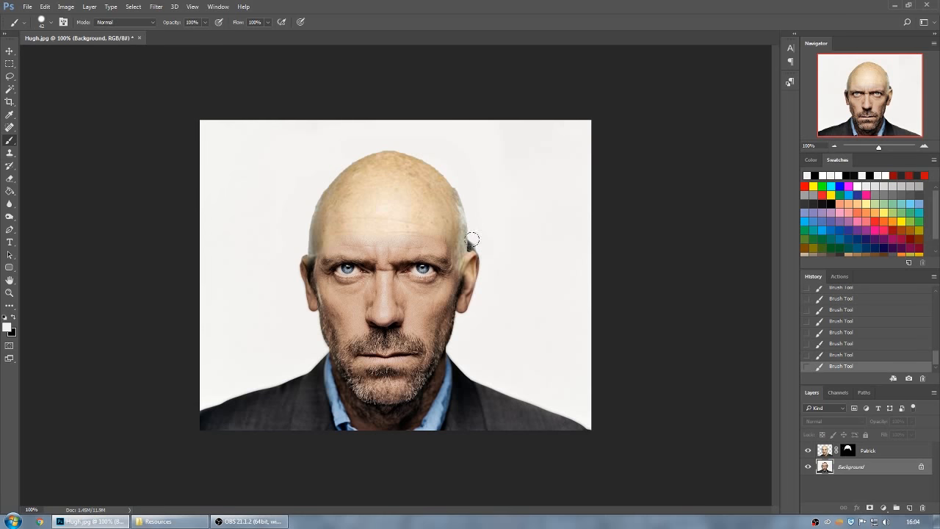
{"action": "left_click", "coordinate": [462, 239]}
Start a Hue/Saturation adjustment on the Patrick layer, keeping its dialog clear of the face.
{"action": "left_click", "coordinate": [830, 454]}
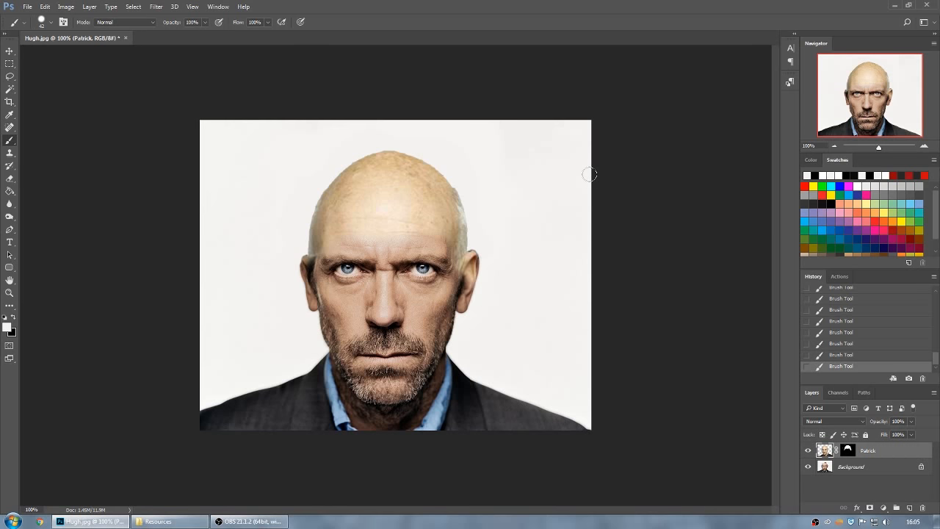
{"action": "key", "text": "ctrl+u"}
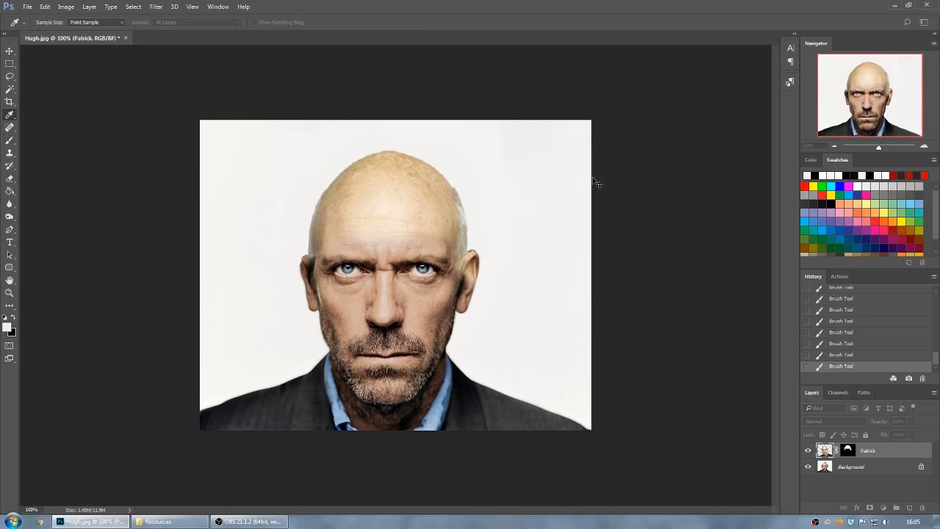
{"action": "left_click_drag", "start_coordinate": [486, 46], "coordinate": [585, 45]}
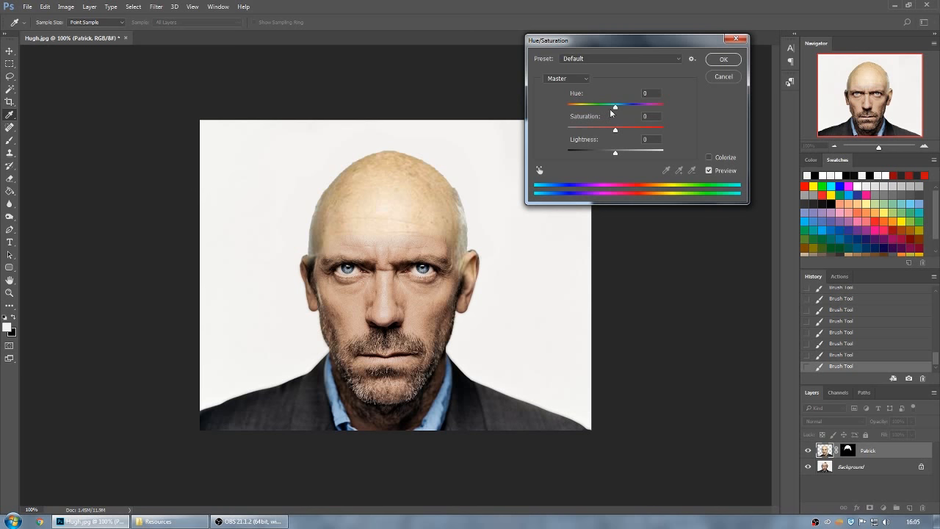
Try out hue and saturation shifts on the scalp, down to -100 saturation, and reset both to 0.
{"action": "mouse_move", "coordinate": [616, 108]}
{"action": "left_mouse_down"}
{"action": "mouse_move", "coordinate": [567, 109]}
{"action": "mouse_move", "coordinate": [683, 118]}
{"action": "mouse_move", "coordinate": [615, 116]}
{"action": "left_mouse_up"}
{"action": "type", "text": "0"}
{"action": "left_click", "coordinate": [616, 131]}
{"action": "left_click_drag", "start_coordinate": [633, 132], "coordinate": [558, 134]}
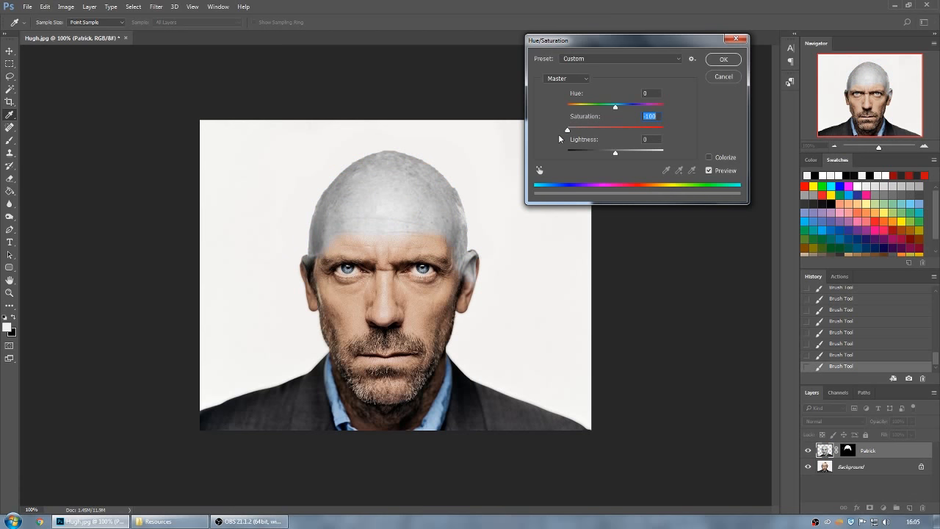
{"action": "type", "text": "0"}
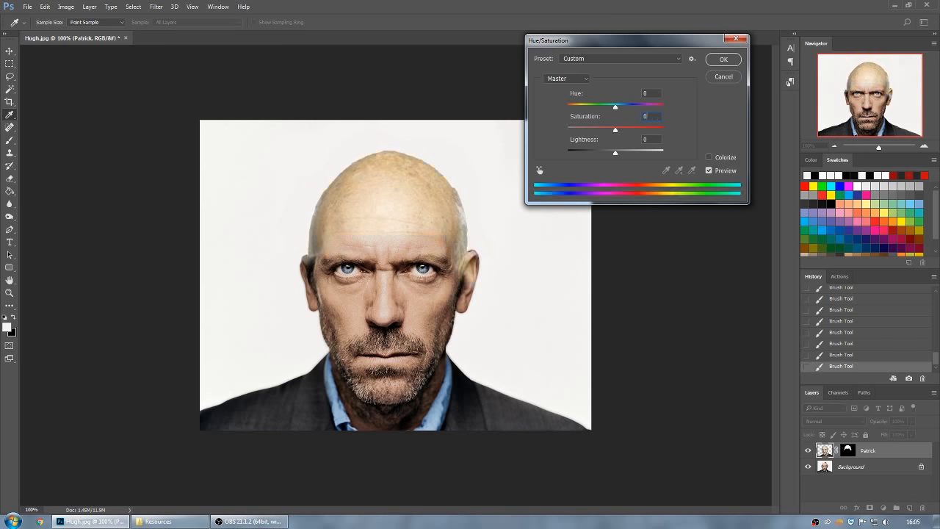
Shift the scalp's hue to about -10, fine-tune saturation and lightness to match Hugh's face, and apply the adjustment.
{"action": "mouse_move", "coordinate": [616, 156]}
{"action": "left_mouse_down"}
{"action": "mouse_move", "coordinate": [659, 153]}
{"action": "mouse_move", "coordinate": [556, 158]}
{"action": "mouse_move", "coordinate": [613, 157]}
{"action": "left_mouse_up"}
{"action": "left_click_drag", "start_coordinate": [616, 107], "coordinate": [608, 112]}
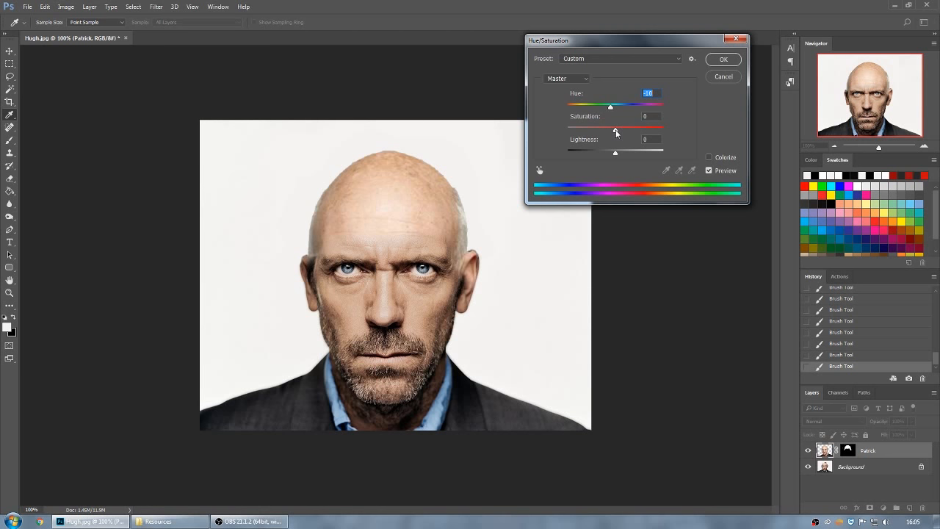
{"action": "left_click_drag", "start_coordinate": [615, 133], "coordinate": [615, 134]}
{"action": "left_click_drag", "start_coordinate": [615, 155], "coordinate": [617, 155]}
{"action": "left_click", "coordinate": [725, 60]}
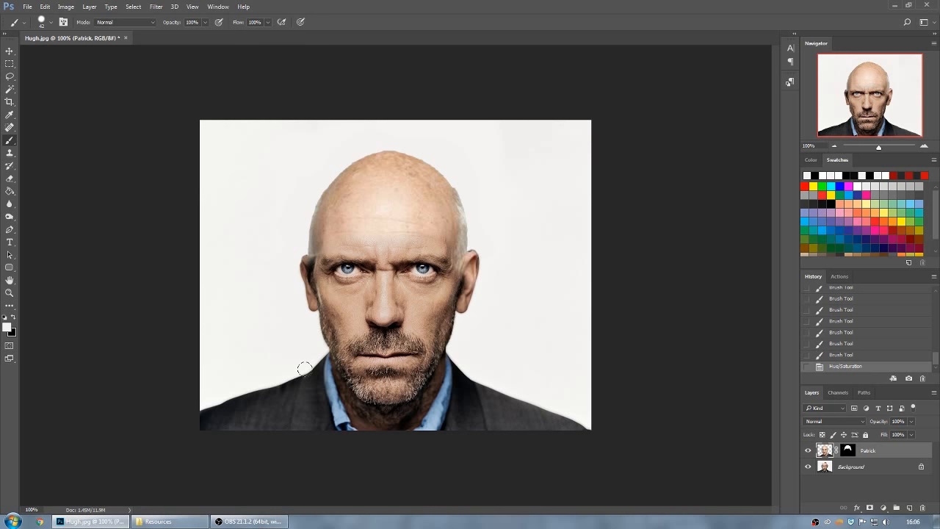
Switch to the Resources folder and view the Bald Donald image as another example of the effect.
{"action": "left_click", "coordinate": [169, 521]}
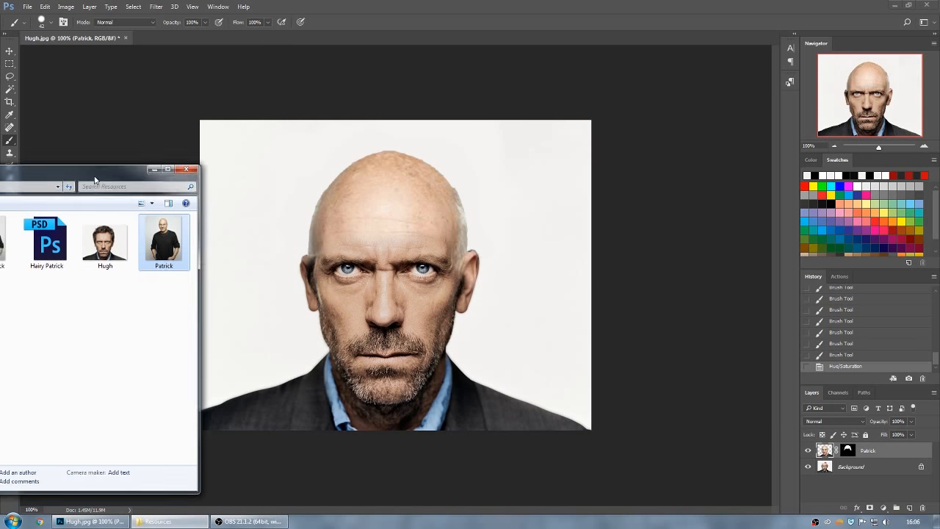
{"action": "left_click_drag", "start_coordinate": [94, 178], "coordinate": [526, 121]}
{"action": "left_click", "coordinate": [248, 189]}
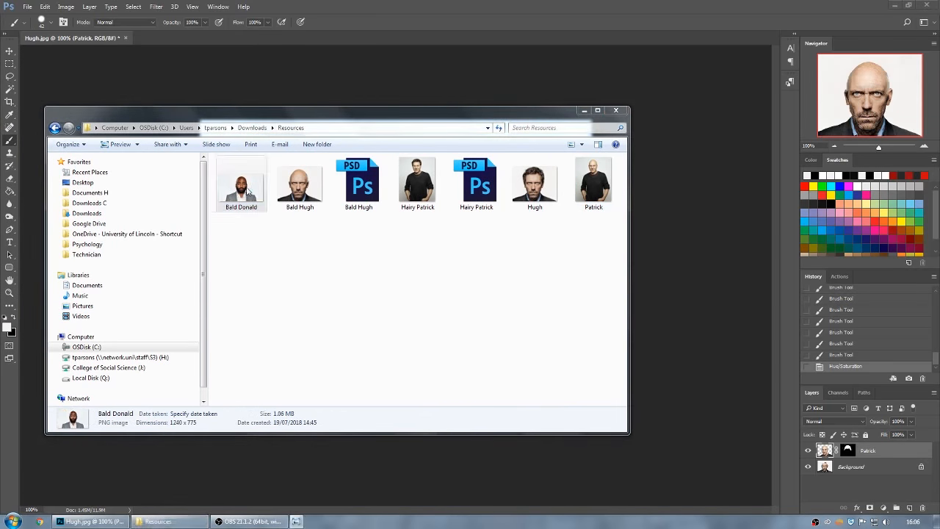
{"action": "double_click", "coordinate": [248, 190]}
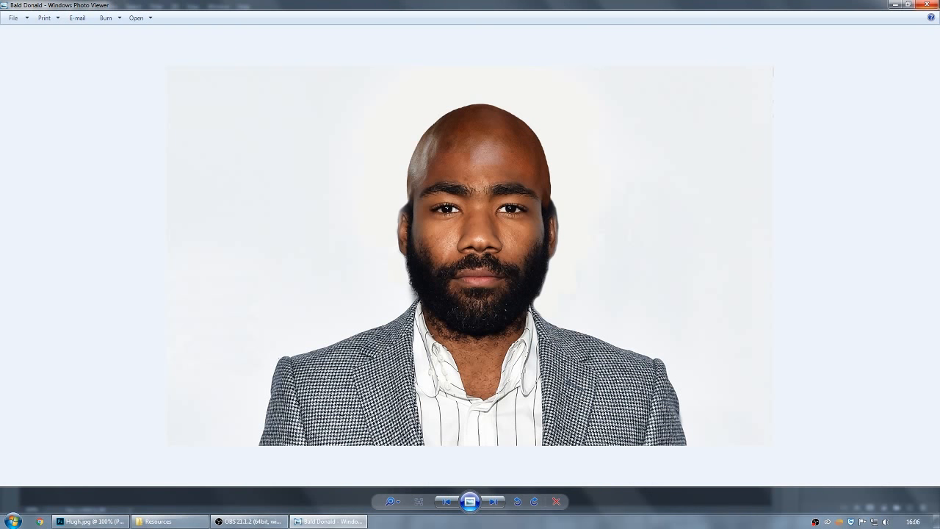
{"action": "left_click", "coordinate": [927, 5]}
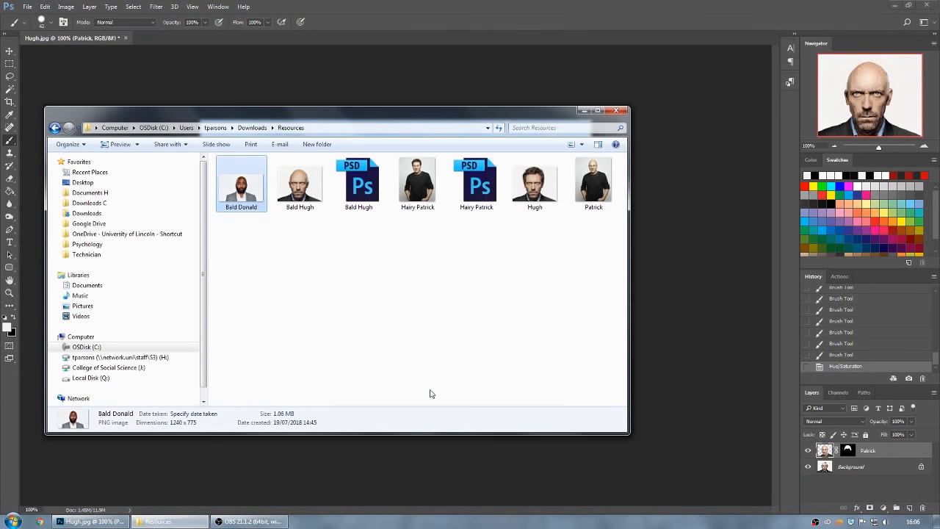
{"action": "left_click", "coordinate": [396, 275]}
Open the Patrick image from the Resources folder as a separate document in Photoshop.
{"action": "left_click_drag", "start_coordinate": [463, 117], "coordinate": [86, 206]}
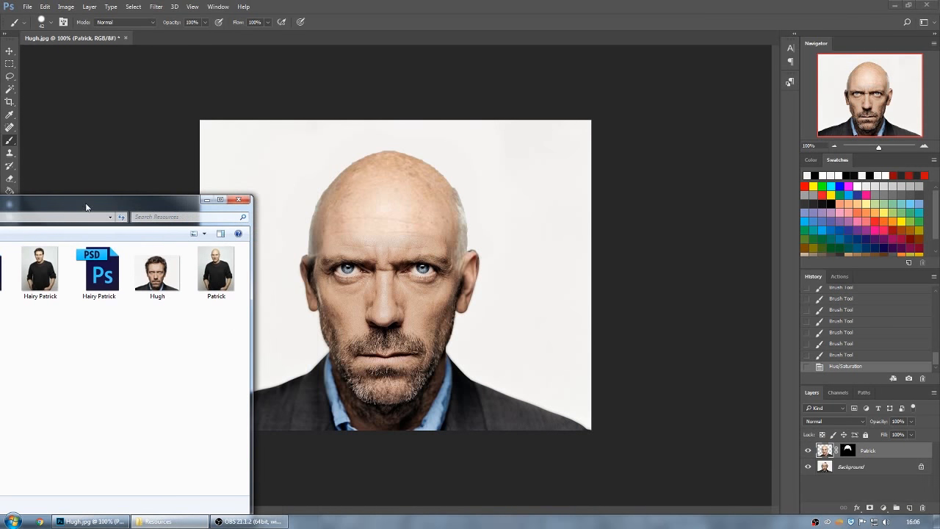
{"action": "left_click", "coordinate": [234, 274]}
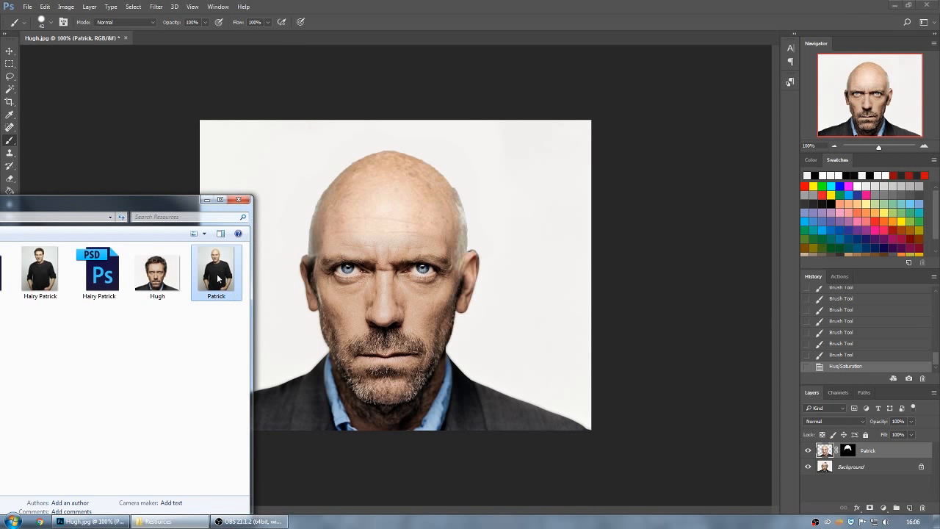
{"action": "left_click_drag", "start_coordinate": [214, 275], "coordinate": [164, 36]}
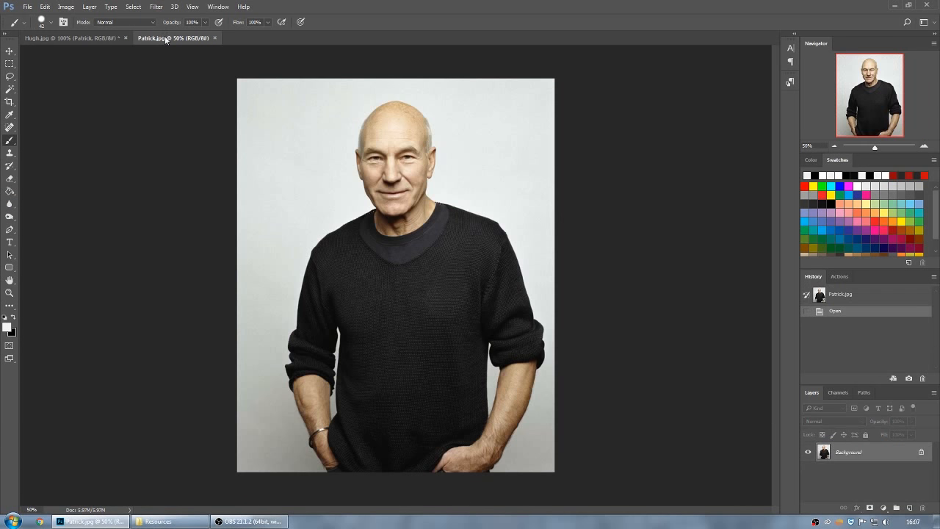
Place the Hugh image from the Resources folder into the Patrick document.
{"action": "left_click", "coordinate": [163, 523]}
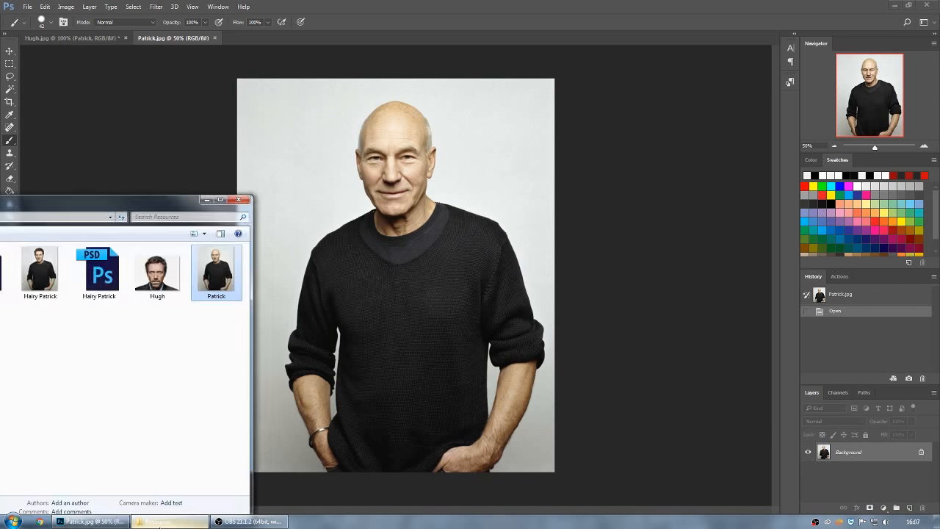
{"action": "left_click", "coordinate": [166, 273]}
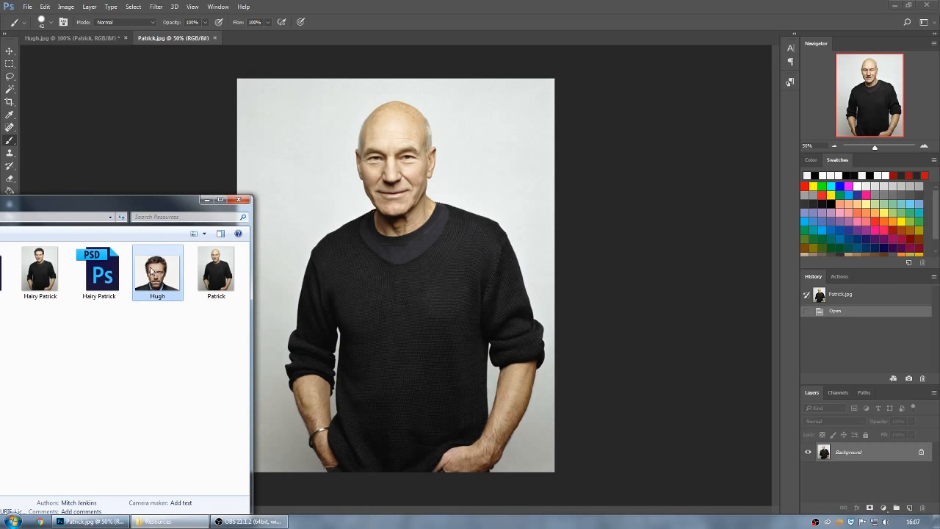
{"action": "left_click_drag", "start_coordinate": [152, 271], "coordinate": [392, 312]}
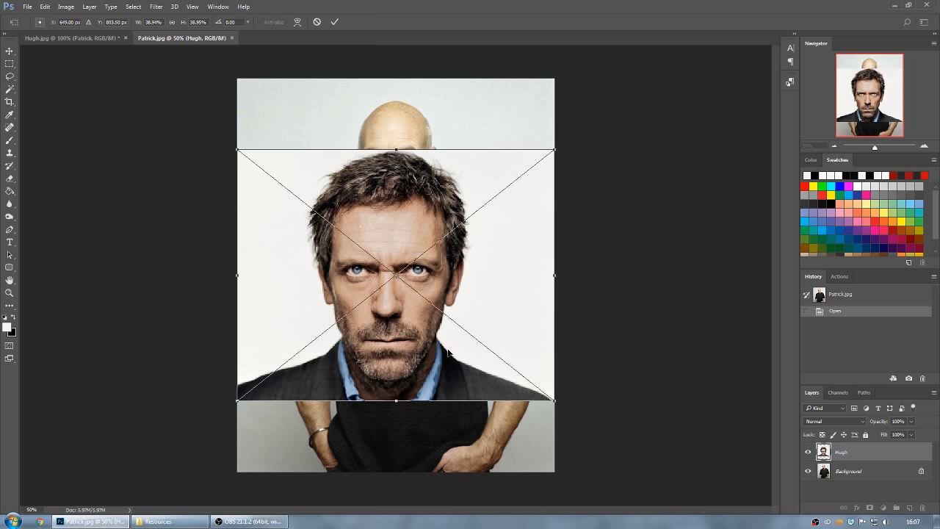
Scale the placed Hugh image down to the size of Patrick's head, position it over the head and commit the placement.
{"action": "left_click_drag", "start_coordinate": [448, 350], "coordinate": [448, 286]}
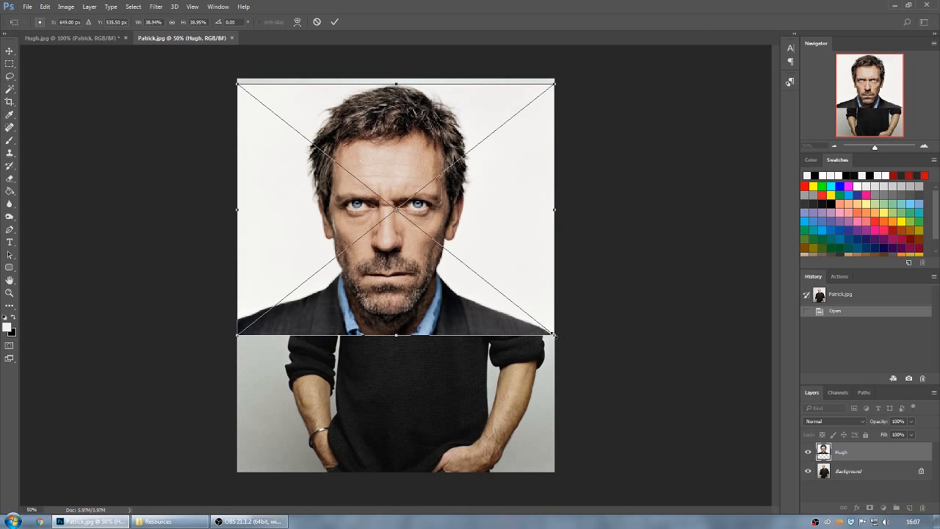
{"action": "left_click_drag", "start_coordinate": [554, 334], "coordinate": [494, 271]}
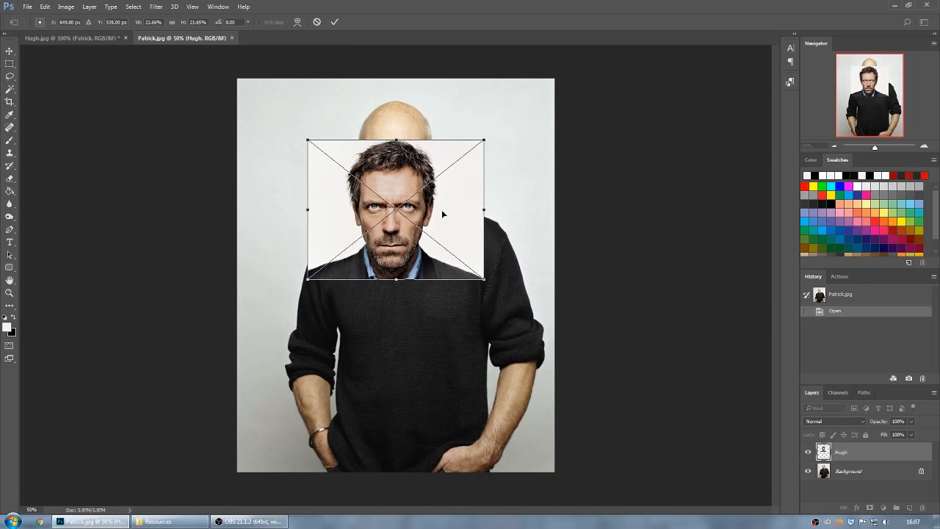
{"action": "left_click_drag", "start_coordinate": [442, 213], "coordinate": [572, 167]}
{"action": "left_click_drag", "start_coordinate": [613, 232], "coordinate": [604, 225]}
{"action": "left_click_drag", "start_coordinate": [586, 193], "coordinate": [452, 189]}
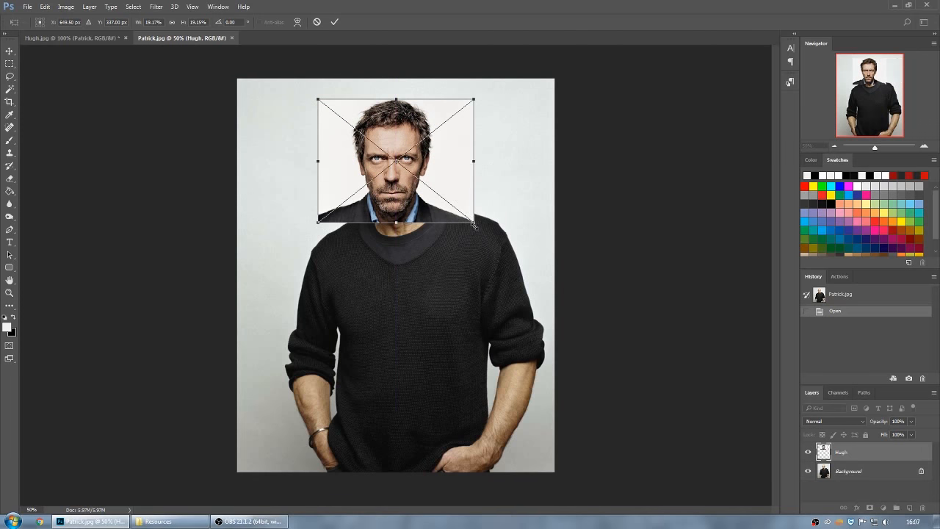
{"action": "left_click_drag", "start_coordinate": [476, 225], "coordinate": [485, 230]}
{"action": "mouse_move", "coordinate": [453, 181]}
{"action": "left_mouse_down"}
{"action": "mouse_move", "coordinate": [467, 222]}
{"action": "mouse_move", "coordinate": [454, 187]}
{"action": "left_mouse_up"}
{"action": "key", "text": "Return"}
{"action": "key", "text": "b"}
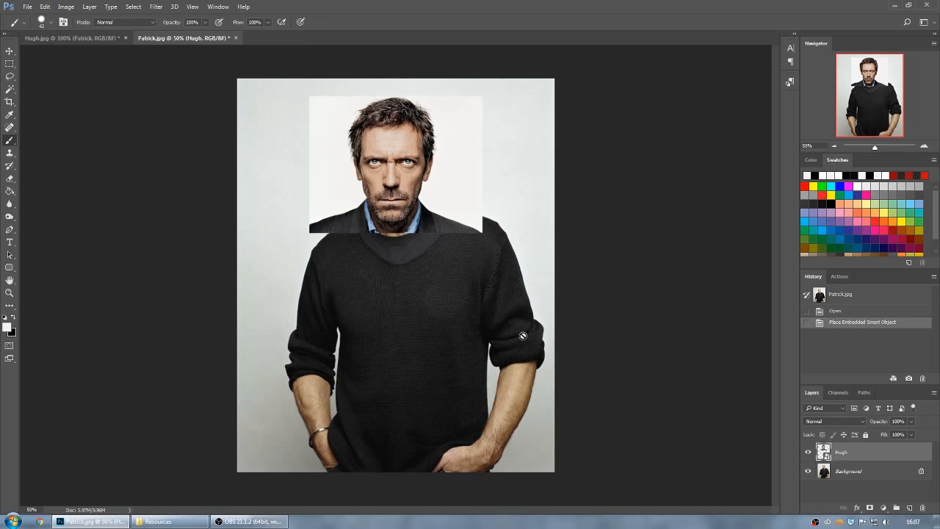
Lower the Hugh layer's opacity to 71% and nudge the layer so its face lines up with Patrick's.
{"action": "left_click", "coordinate": [911, 421]}
{"action": "left_click_drag", "start_coordinate": [912, 434], "coordinate": [898, 434]}
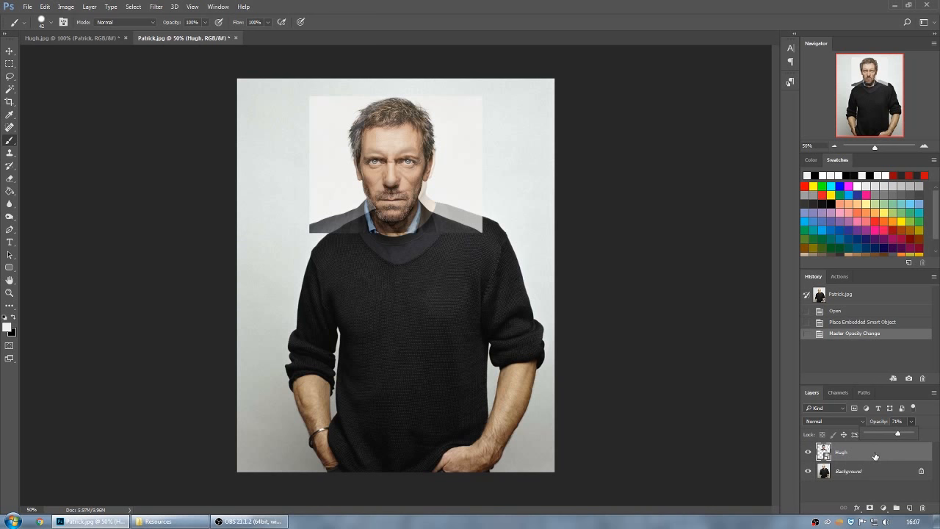
{"action": "left_click", "coordinate": [876, 456]}
{"action": "mouse_move", "coordinate": [403, 188]}
{"action": "left_mouse_down"}
{"action": "mouse_move", "coordinate": [415, 190]}
{"action": "mouse_move", "coordinate": [403, 181]}
{"action": "mouse_move", "coordinate": [403, 202]}
{"action": "mouse_move", "coordinate": [401, 182]}
{"action": "left_mouse_up"}
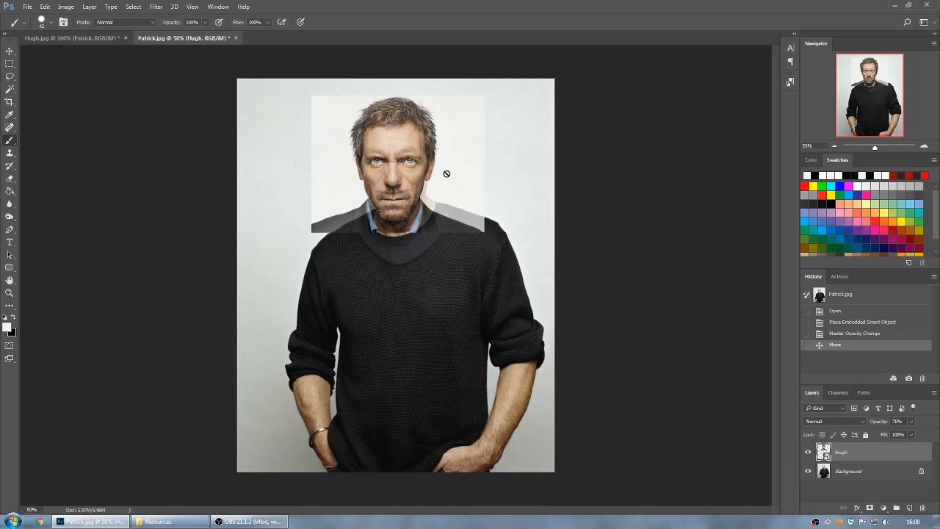
Restore the Hugh layer's opacity to 100%.
{"action": "left_click", "coordinate": [912, 423]}
{"action": "left_click_drag", "start_coordinate": [913, 438], "coordinate": [934, 439]}
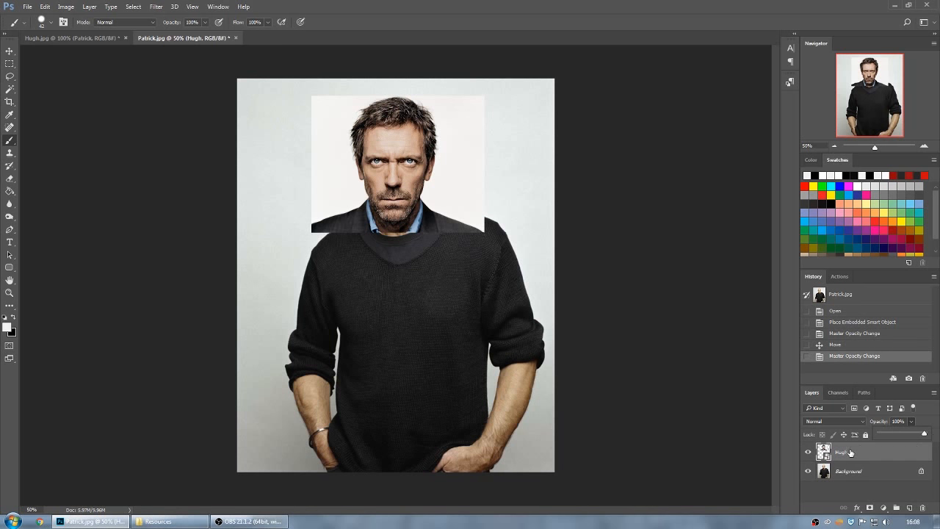
{"action": "left_click", "coordinate": [850, 454]}
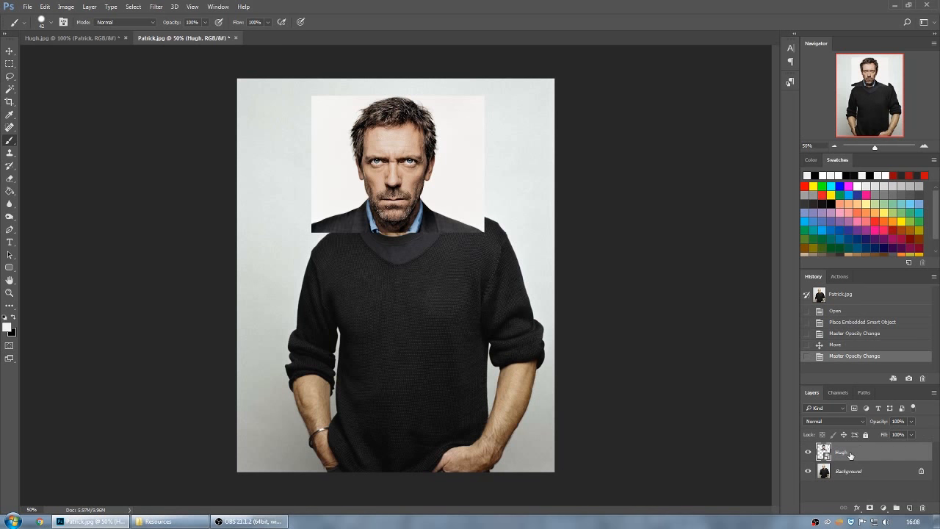
Add a Hide All layer mask to the Hugh layer.
{"action": "left_click", "coordinate": [89, 6]}
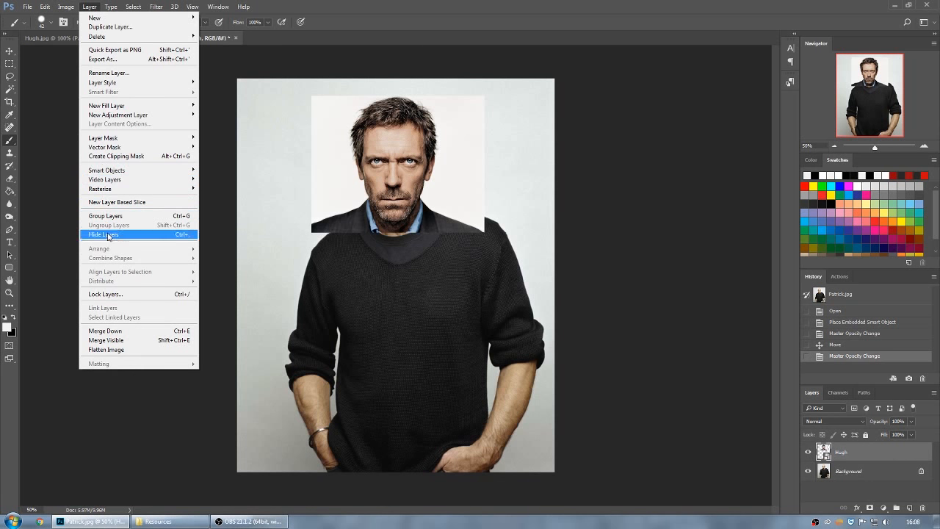
{"action": "mouse_move", "coordinate": [126, 138]}
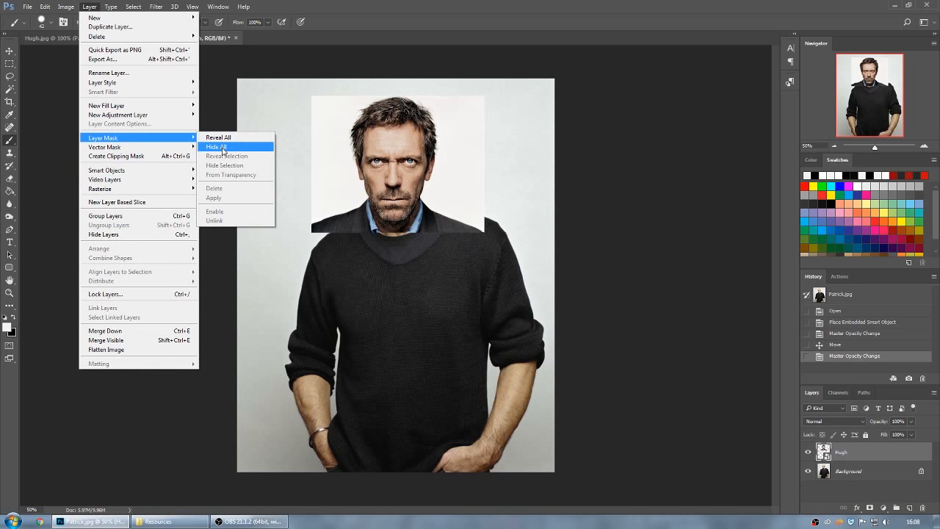
{"action": "left_click", "coordinate": [223, 150]}
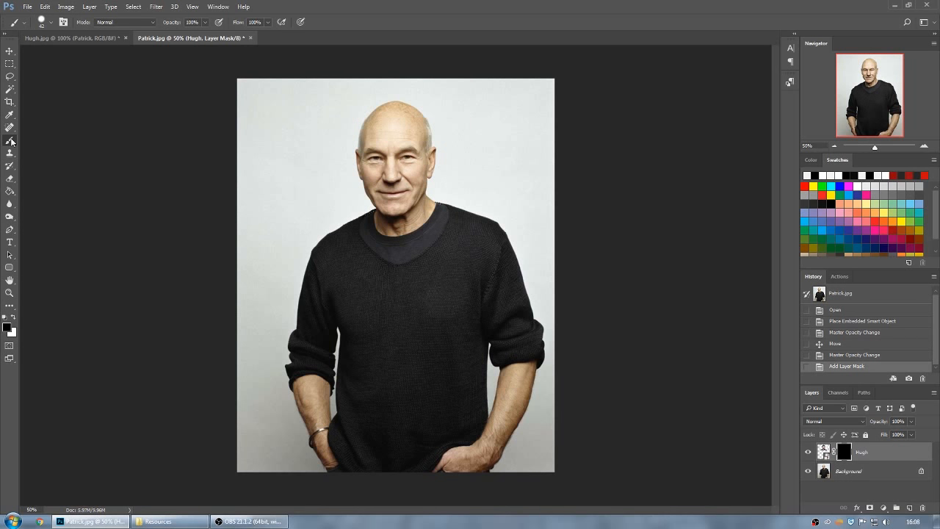
Paint white on the Hugh mask over Patrick's head to reveal the hair, softening the brush to 46% hardness.
{"action": "key", "text": "x"}
{"action": "mouse_move", "coordinate": [389, 111]}
{"action": "left_mouse_down"}
{"action": "mouse_move", "coordinate": [399, 110]}
{"action": "mouse_move", "coordinate": [376, 117]}
{"action": "mouse_move", "coordinate": [414, 121]}
{"action": "mouse_move", "coordinate": [406, 127]}
{"action": "left_mouse_up"}
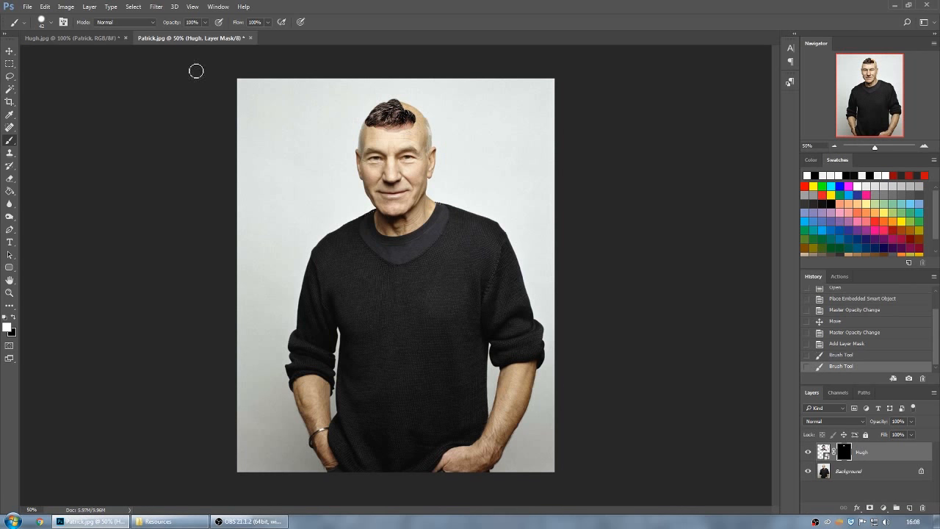
{"action": "left_click", "coordinate": [56, 23]}
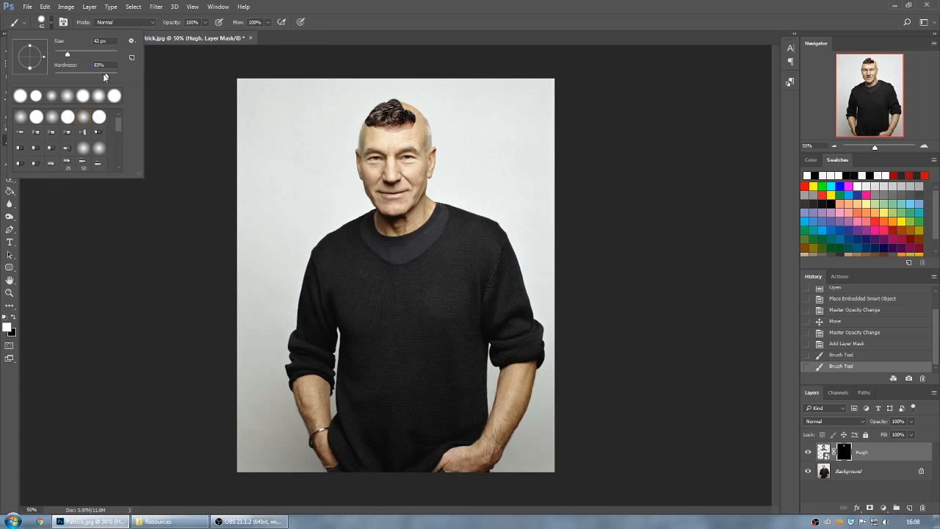
{"action": "mouse_move", "coordinate": [105, 76]}
{"action": "left_mouse_down"}
{"action": "mouse_move", "coordinate": [76, 77]}
{"action": "mouse_move", "coordinate": [84, 77]}
{"action": "left_mouse_up"}
{"action": "key", "text": "Return"}
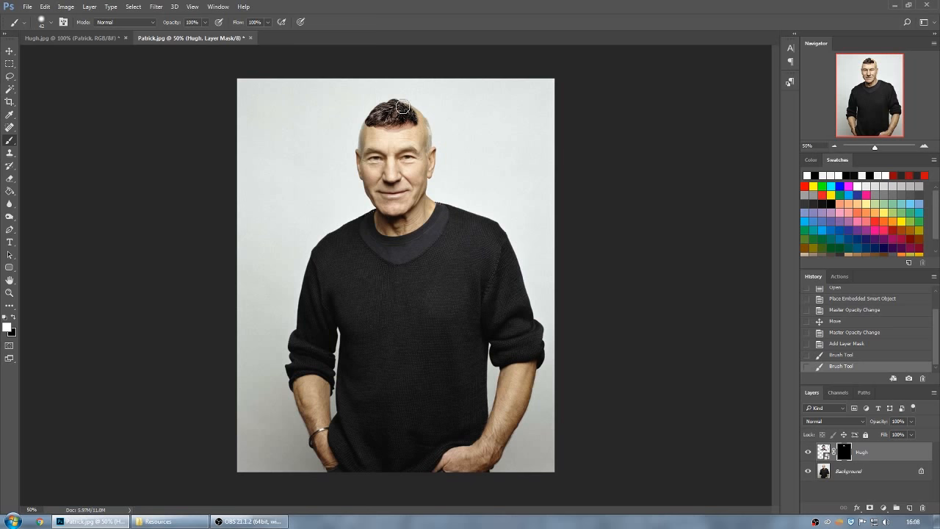
{"action": "mouse_move", "coordinate": [403, 107]}
{"action": "left_mouse_down"}
{"action": "mouse_move", "coordinate": [369, 109]}
{"action": "mouse_move", "coordinate": [373, 101]}
{"action": "mouse_move", "coordinate": [373, 116]}
{"action": "mouse_move", "coordinate": [377, 102]}
{"action": "mouse_move", "coordinate": [377, 116]}
{"action": "mouse_move", "coordinate": [405, 94]}
{"action": "mouse_move", "coordinate": [436, 97]}
{"action": "mouse_move", "coordinate": [428, 105]}
{"action": "mouse_move", "coordinate": [435, 125]}
{"action": "mouse_move", "coordinate": [424, 117]}
{"action": "mouse_move", "coordinate": [421, 129]}
{"action": "mouse_move", "coordinate": [429, 131]}
{"action": "mouse_move", "coordinate": [427, 119]}
{"action": "mouse_move", "coordinate": [439, 137]}
{"action": "mouse_move", "coordinate": [430, 162]}
{"action": "mouse_move", "coordinate": [432, 144]}
{"action": "mouse_move", "coordinate": [444, 144]}
{"action": "mouse_move", "coordinate": [426, 104]}
{"action": "mouse_move", "coordinate": [368, 114]}
{"action": "mouse_move", "coordinate": [361, 178]}
{"action": "mouse_move", "coordinate": [354, 153]}
{"action": "mouse_move", "coordinate": [364, 115]}
{"action": "mouse_move", "coordinate": [392, 116]}
{"action": "mouse_move", "coordinate": [367, 139]}
{"action": "mouse_move", "coordinate": [430, 143]}
{"action": "mouse_move", "coordinate": [420, 116]}
{"action": "mouse_move", "coordinate": [437, 129]}
{"action": "mouse_move", "coordinate": [436, 156]}
{"action": "mouse_move", "coordinate": [424, 110]}
{"action": "mouse_move", "coordinate": [391, 129]}
{"action": "mouse_move", "coordinate": [335, 115]}
{"action": "left_mouse_up"}
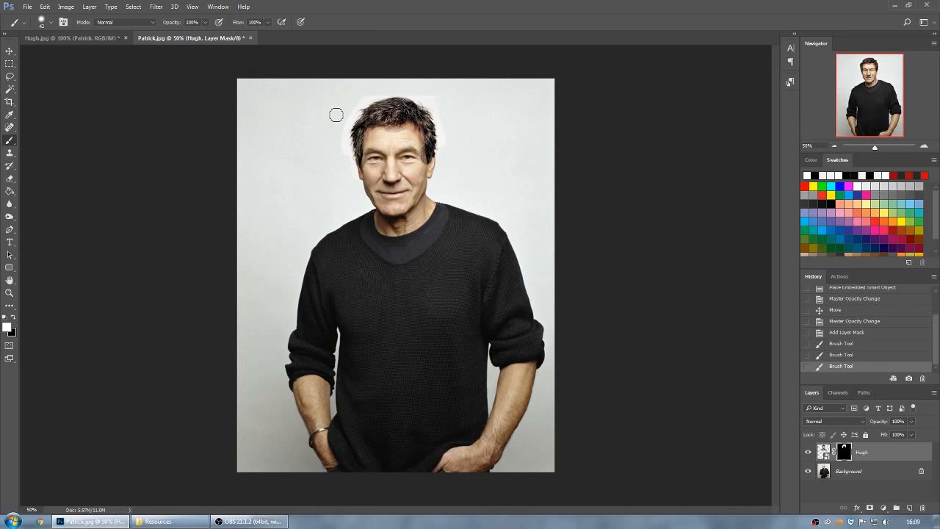
Paint black on the Hugh mask around the hair to hide the pale halo, using a 108 px brush at 17% hardness.
{"action": "left_click", "coordinate": [51, 24]}
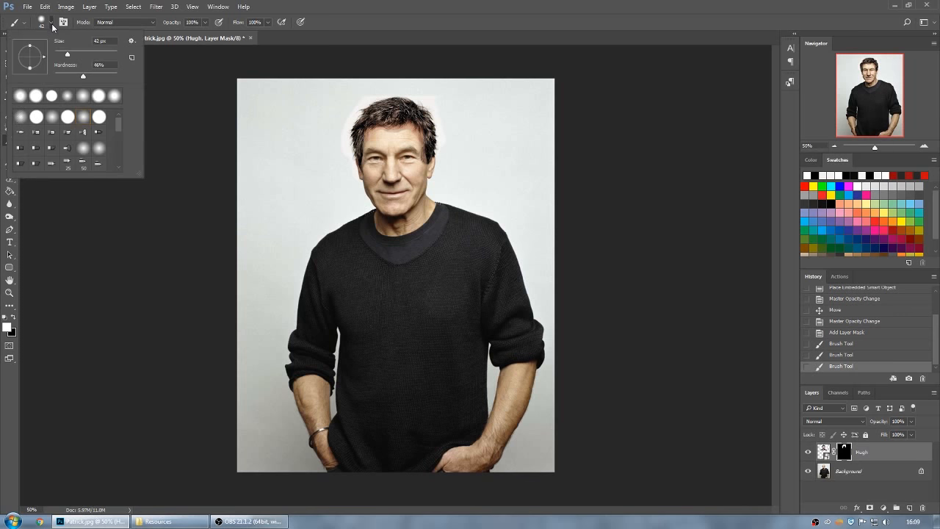
{"action": "mouse_move", "coordinate": [64, 55]}
{"action": "left_mouse_down"}
{"action": "mouse_move", "coordinate": [76, 53]}
{"action": "mouse_move", "coordinate": [78, 77]}
{"action": "left_mouse_up"}
{"action": "left_click_drag", "start_coordinate": [72, 76], "coordinate": [65, 78]}
{"action": "left_click", "coordinate": [76, 56]}
{"action": "left_click", "coordinate": [442, 25]}
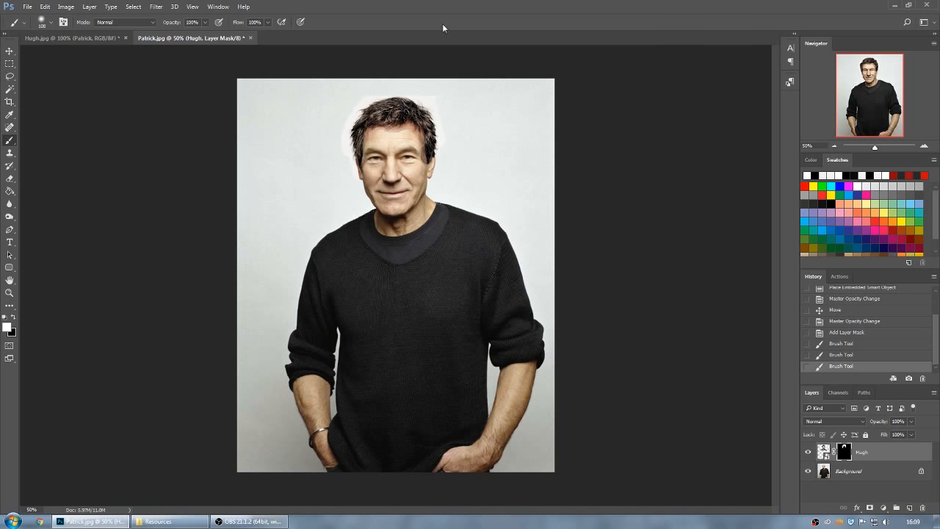
{"action": "left_click", "coordinate": [13, 318]}
{"action": "mouse_move", "coordinate": [444, 117]}
{"action": "left_mouse_down"}
{"action": "mouse_move", "coordinate": [416, 87]}
{"action": "mouse_move", "coordinate": [445, 94]}
{"action": "mouse_move", "coordinate": [417, 87]}
{"action": "left_mouse_up"}
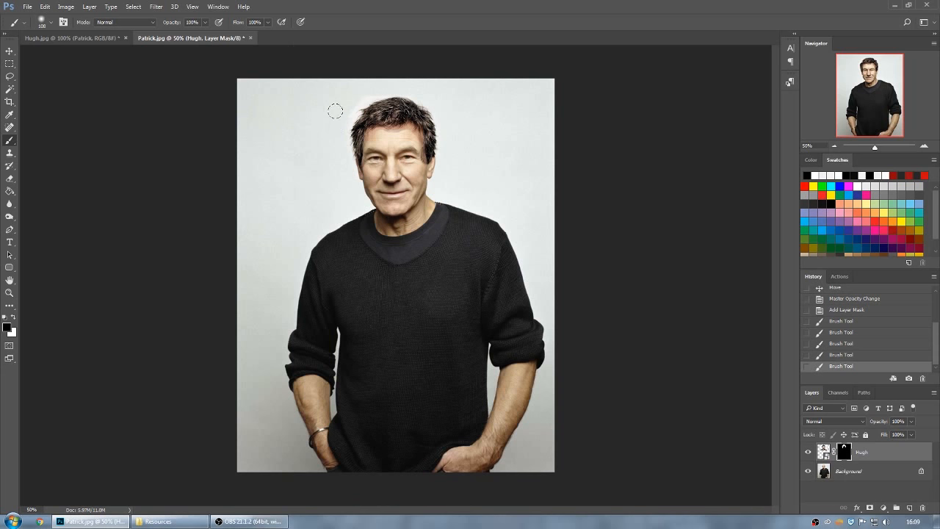
{"action": "mouse_move", "coordinate": [344, 102]}
{"action": "left_mouse_down"}
{"action": "mouse_move", "coordinate": [401, 78]}
{"action": "mouse_move", "coordinate": [340, 100]}
{"action": "left_mouse_up"}
{"action": "key", "text": "ctrl+z"}
Reduce the brush size and touch up the Hugh mask closely along the edges of the hair.
{"action": "left_click", "coordinate": [51, 22]}
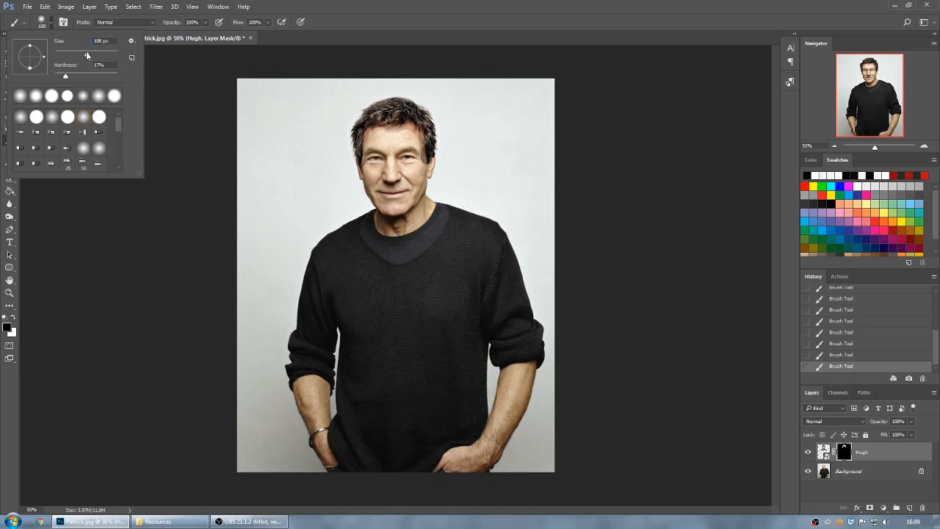
{"action": "left_click_drag", "start_coordinate": [87, 55], "coordinate": [69, 55]}
{"action": "left_click", "coordinate": [525, 2]}
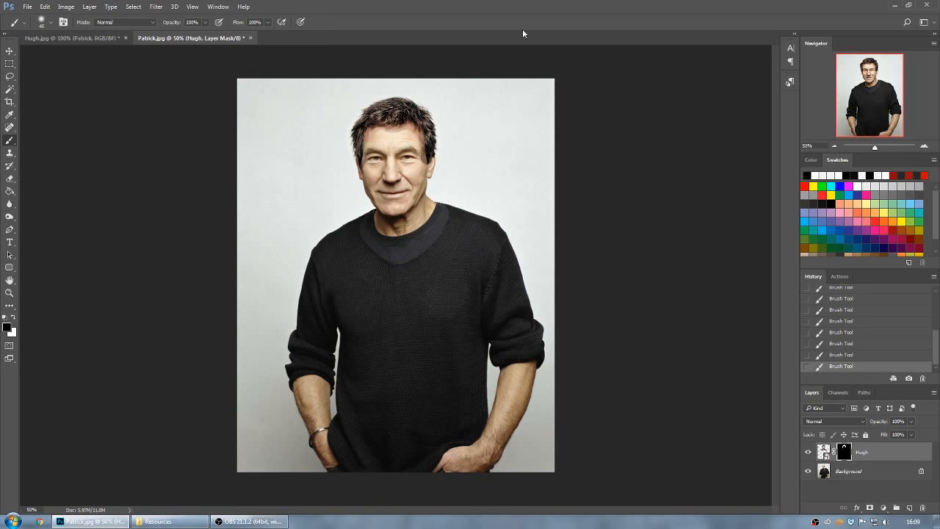
{"action": "key", "text": "ctrl+1"}
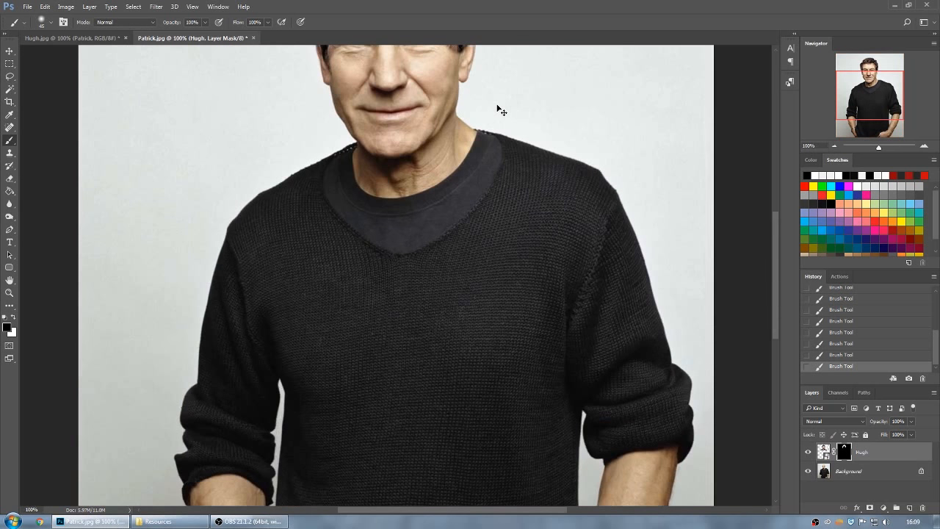
{"action": "key", "text": "ctrl+plus"}
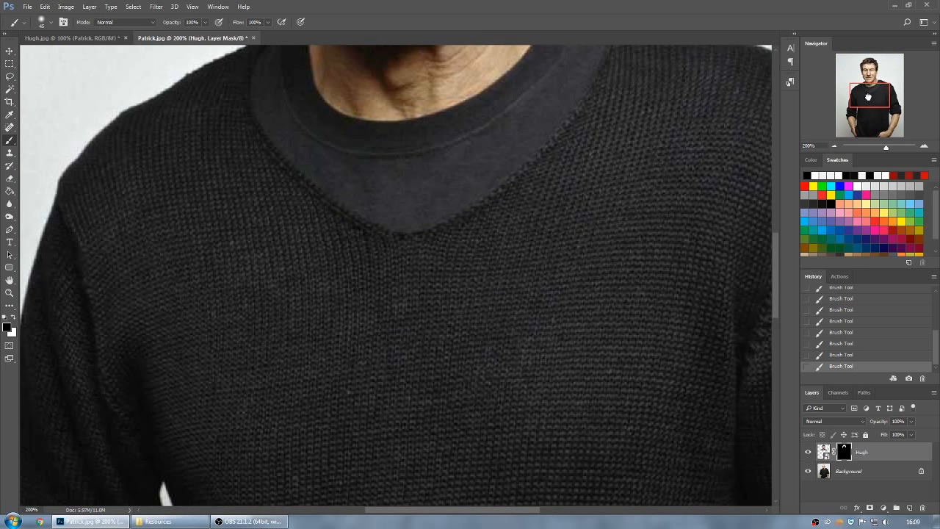
{"action": "left_click_drag", "start_coordinate": [870, 97], "coordinate": [869, 69]}
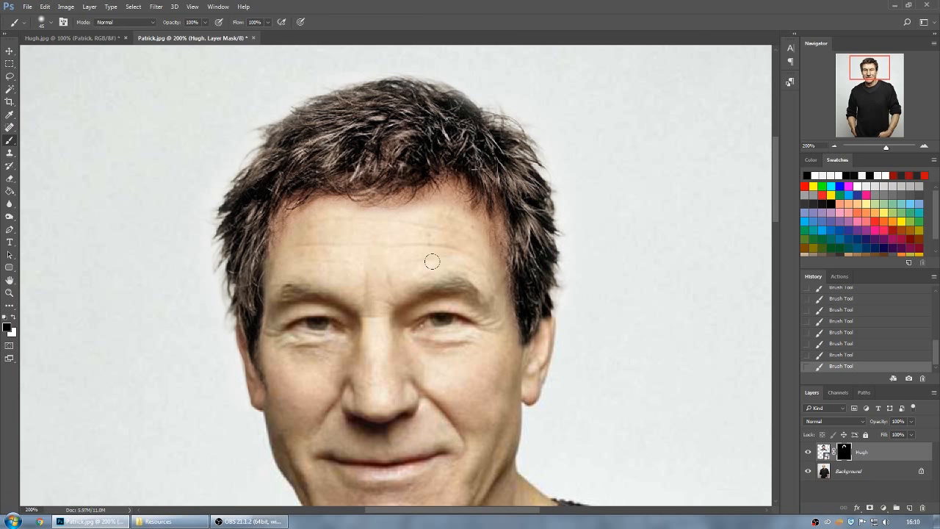
{"action": "scroll", "coordinate": [432, 261], "scroll_direction": "down", "scroll_amount": 1}
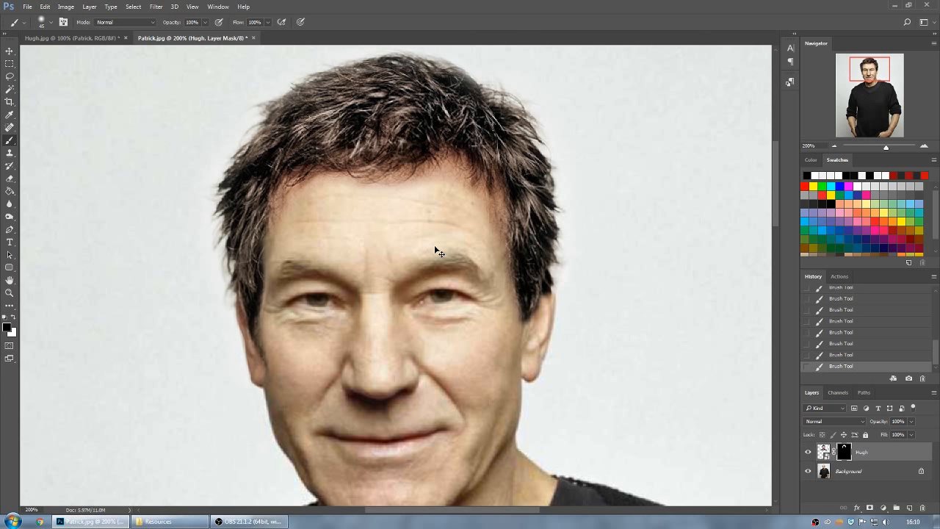
Apply a Hue/Saturation adjustment to the Hugh layer's image with Hue +10, fine-tuning saturation and lightness to match Patrick's skin.
{"action": "left_click", "coordinate": [825, 449]}
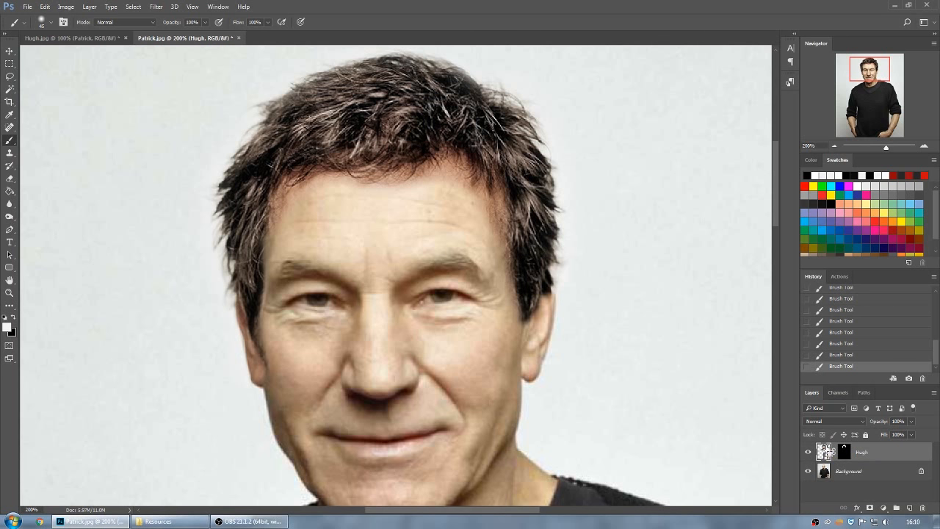
{"action": "key", "text": "ctrl+u"}
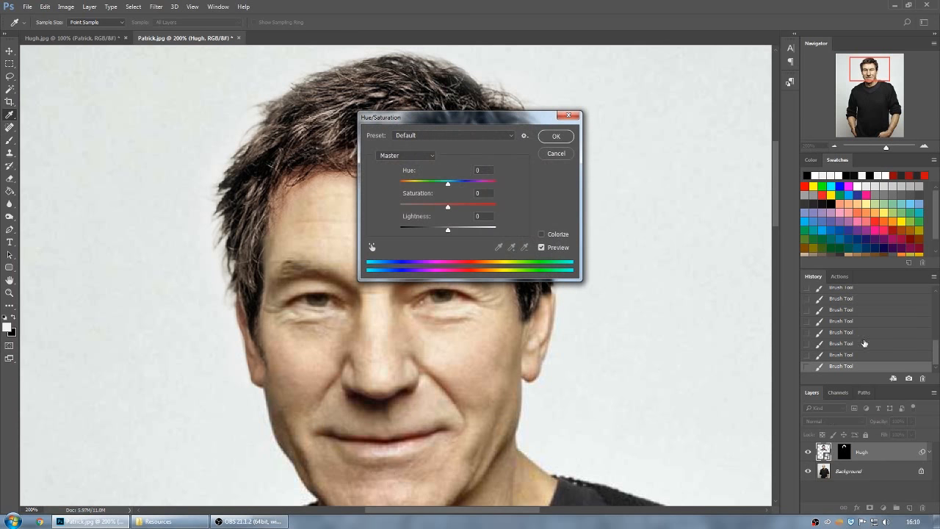
{"action": "left_click_drag", "start_coordinate": [456, 122], "coordinate": [670, 108]}
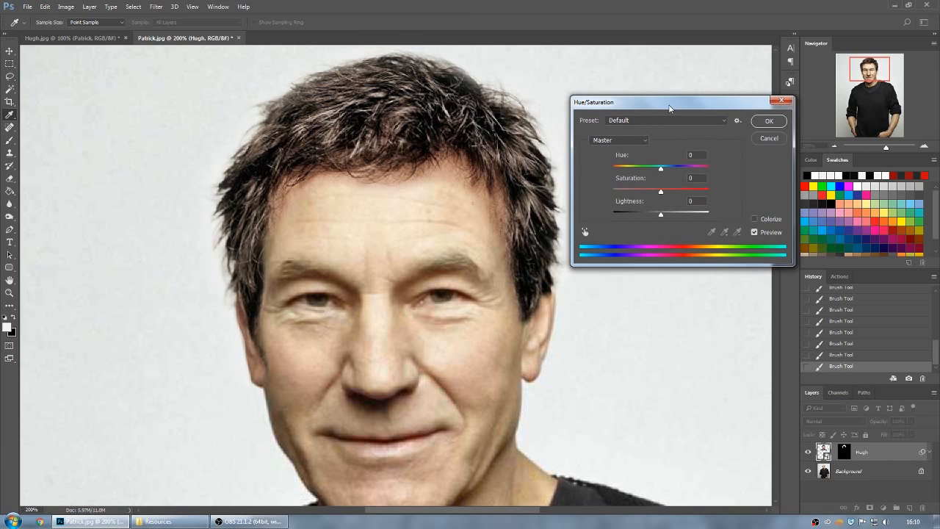
{"action": "left_click_drag", "start_coordinate": [662, 172], "coordinate": [663, 172]}
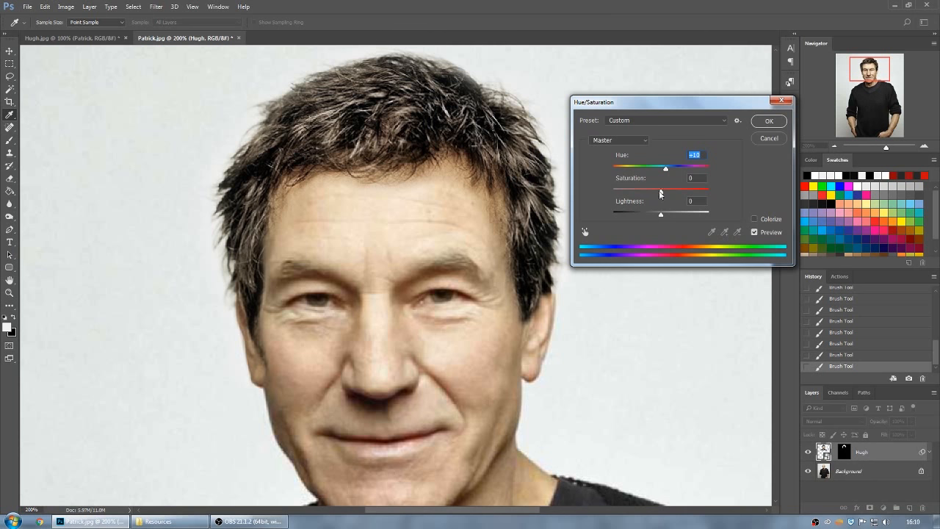
{"action": "left_click_drag", "start_coordinate": [660, 192], "coordinate": [660, 216]}
{"action": "left_click", "coordinate": [773, 120]}
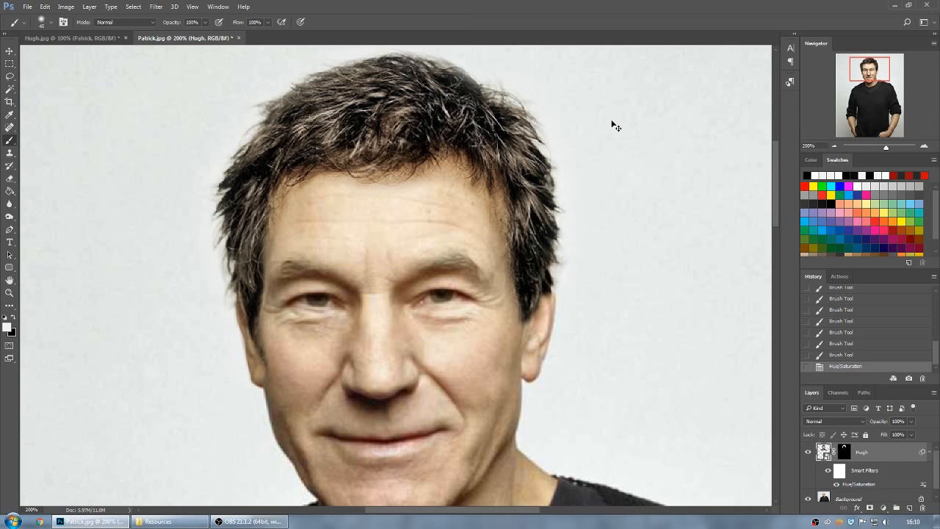
Review the full Patrick composite and compare it with the bald Hugh composite in the other document.
{"action": "key", "text": "ctrl+minus"}
{"action": "key", "text": "ctrl+minus"}
{"action": "key", "text": "ctrl+minus"}
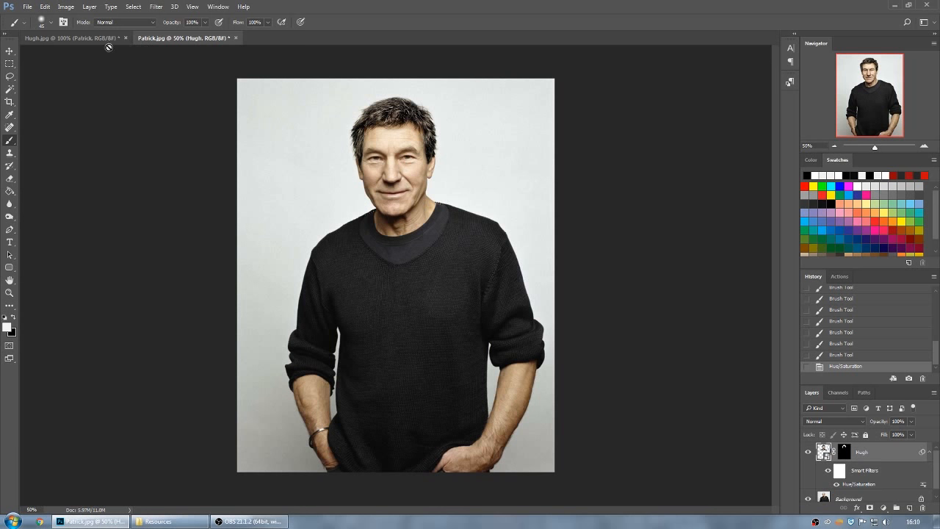
{"action": "left_click", "coordinate": [87, 38]}
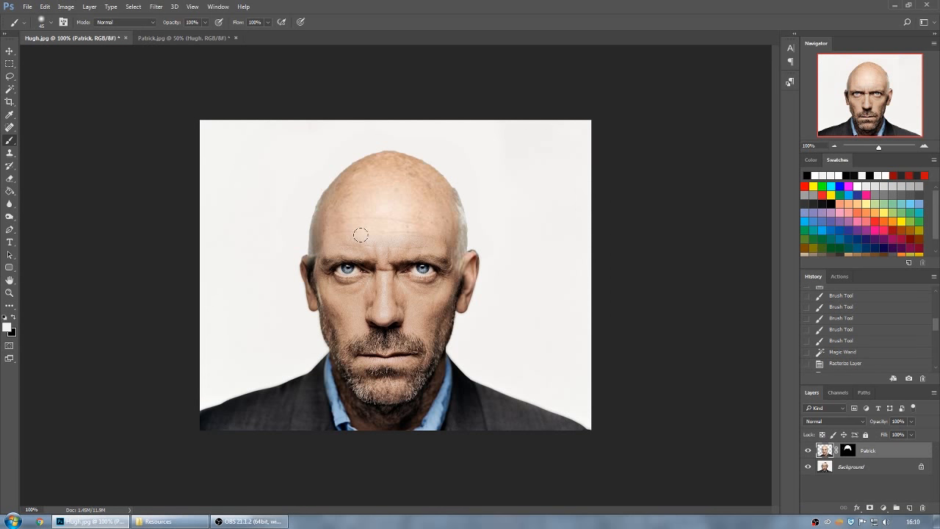
{"action": "left_click", "coordinate": [168, 38]}
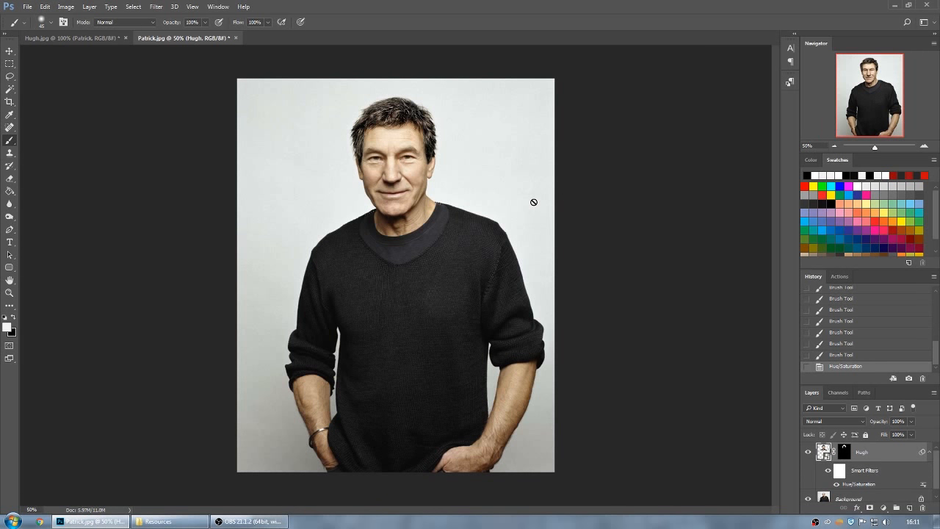